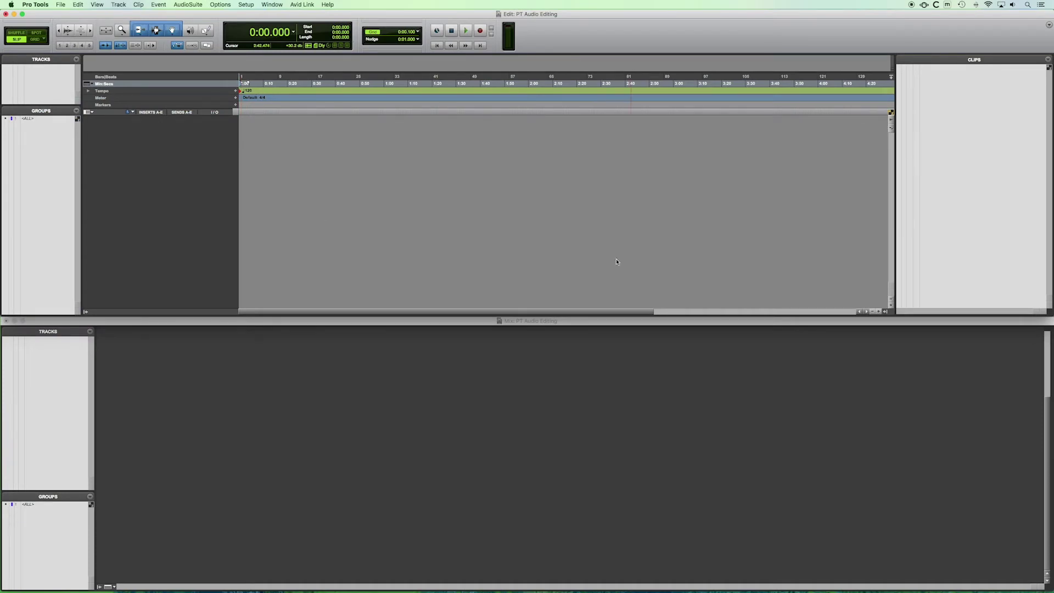
Queue Casino 6045_56.wav as a copied clip in the audio import list.
left_click(57, 4)
mouse_move(70, 131)
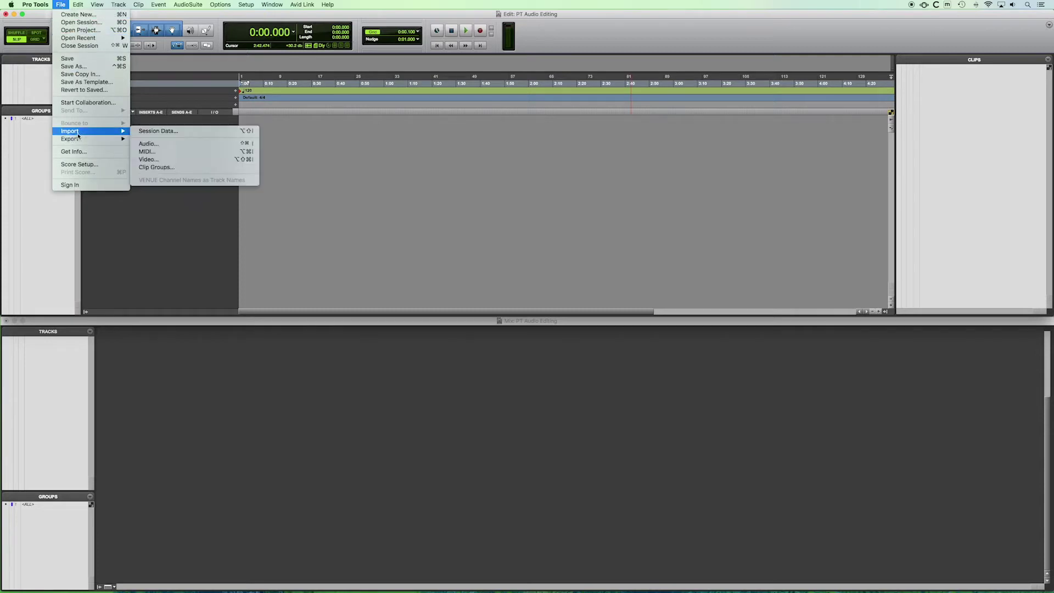
left_click(149, 144)
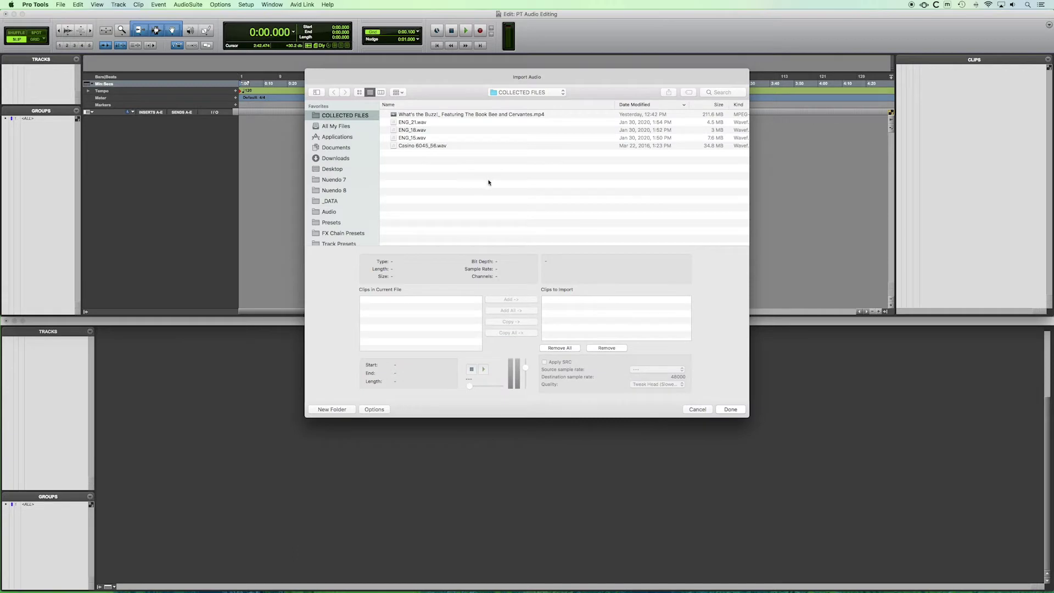
left_click(410, 146)
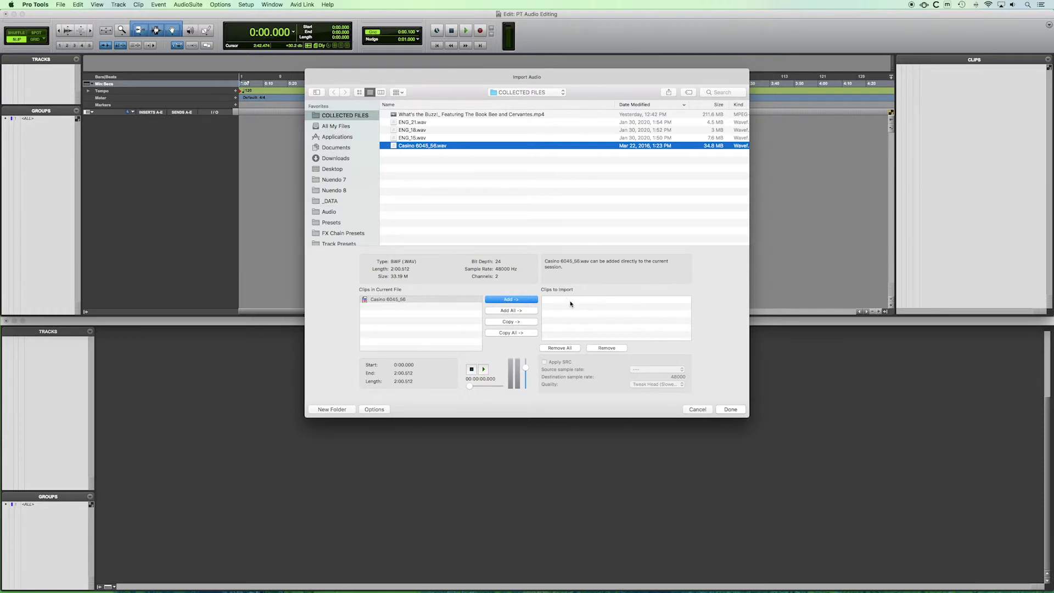
left_click(506, 333)
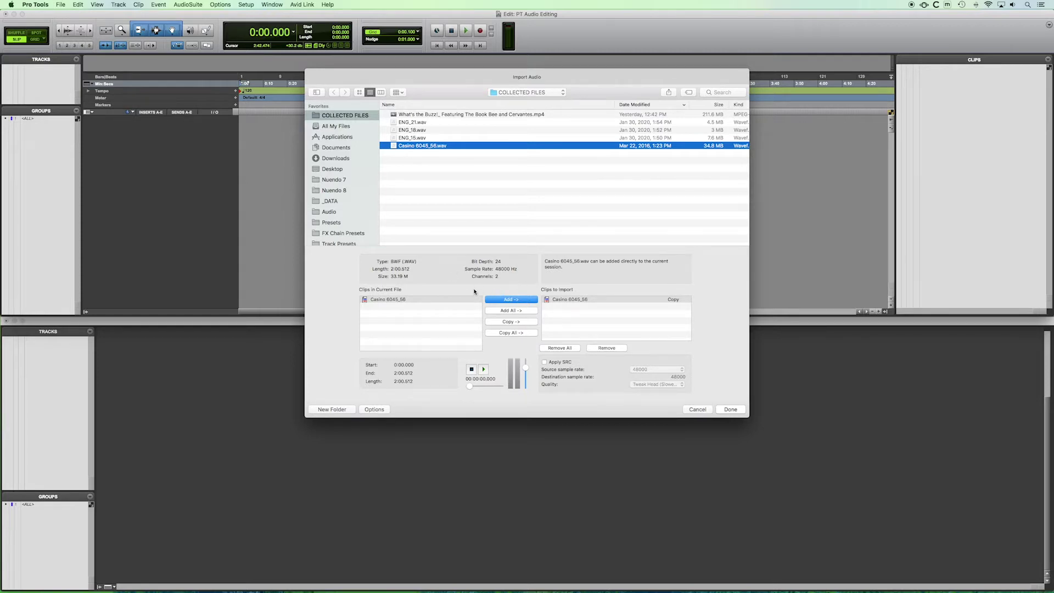
Import Casino 6045_56 into Audio Files on a new stereo track at session start.
left_click(729, 409)
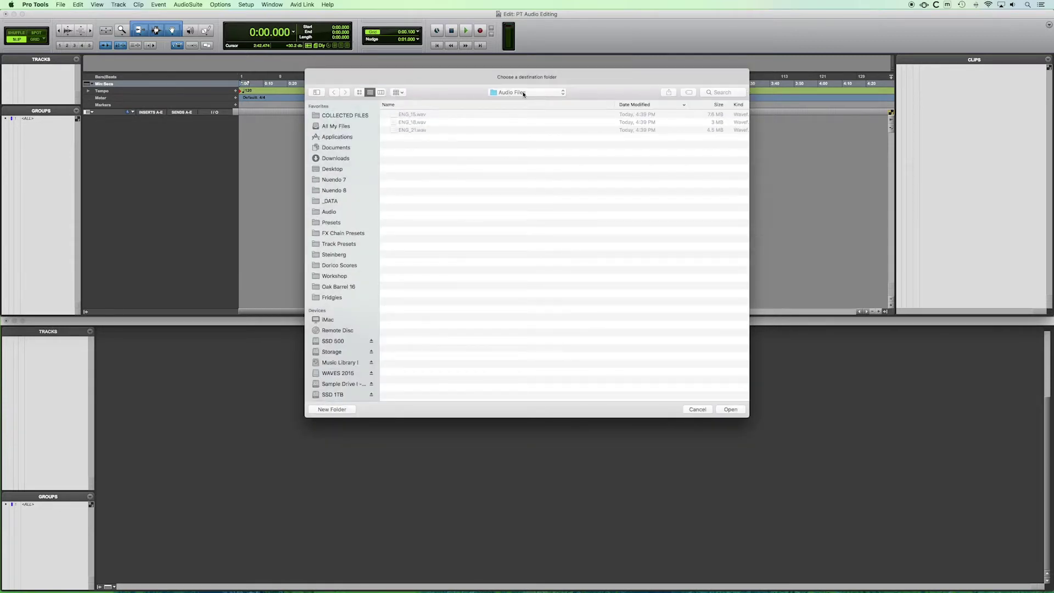
left_click(730, 409)
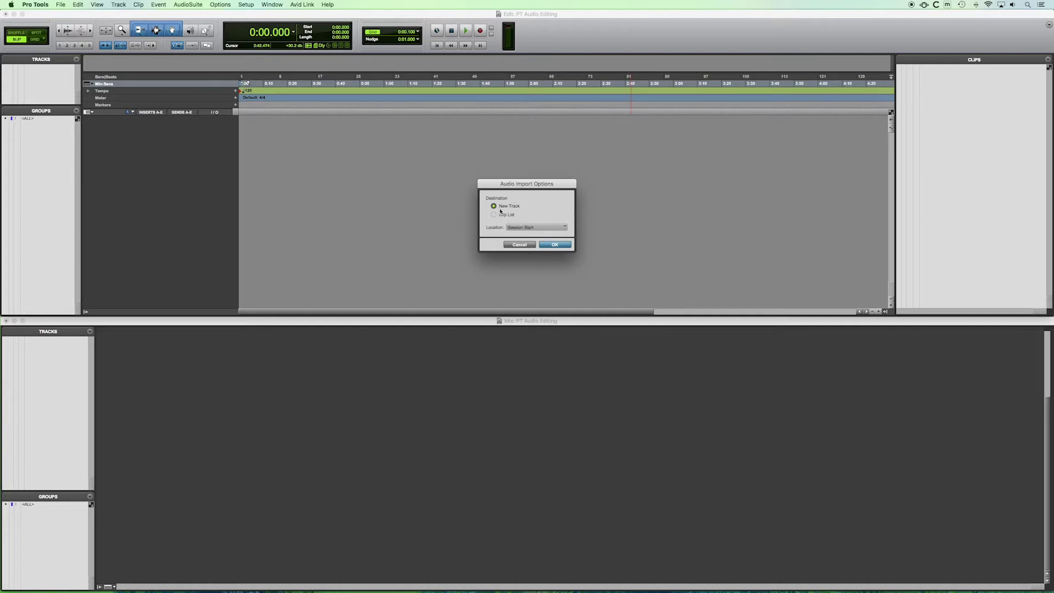
left_click(514, 228)
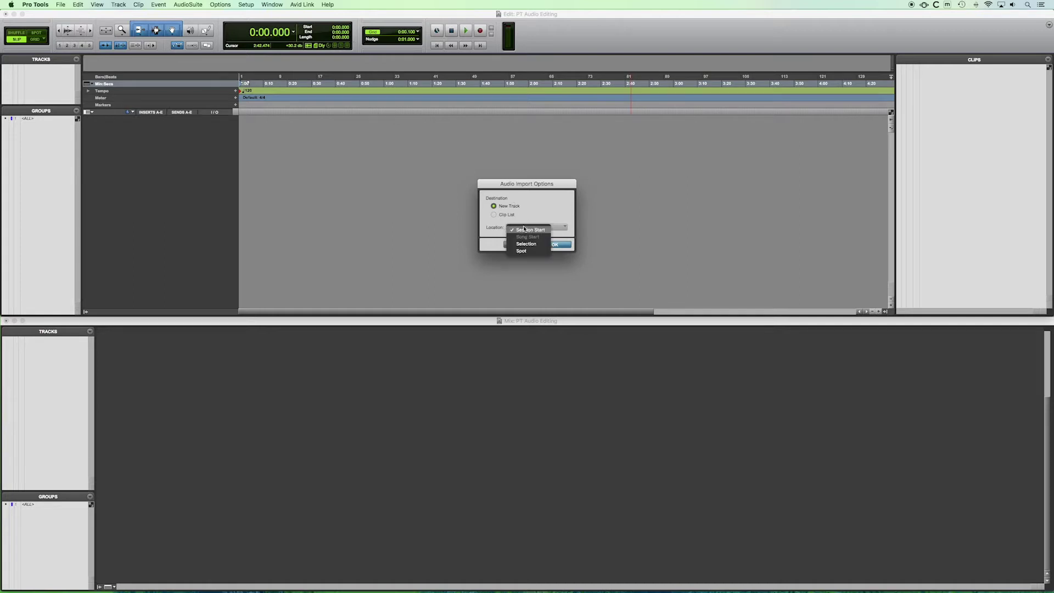
left_click(542, 216)
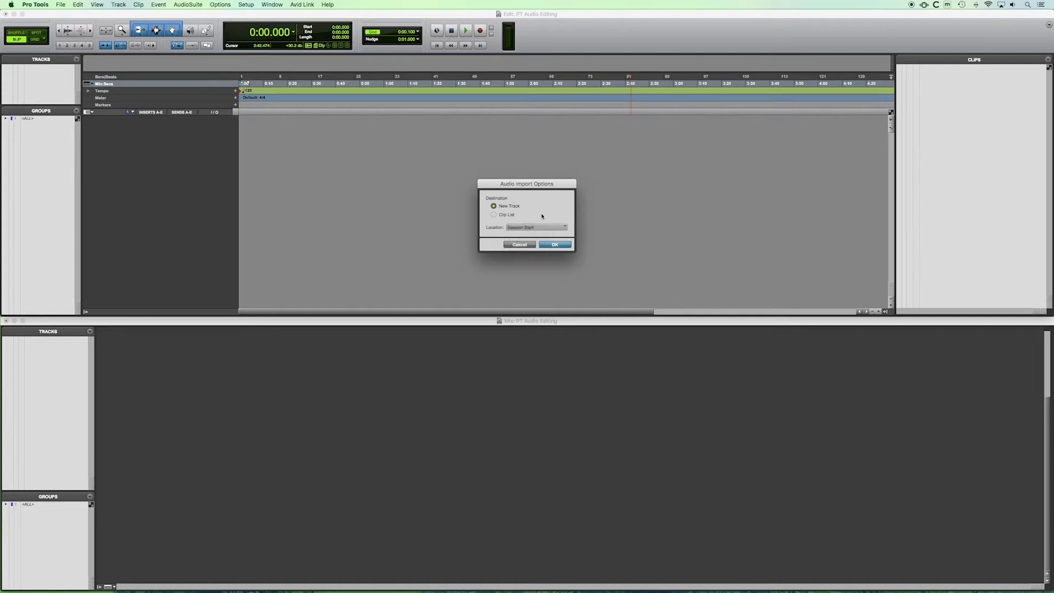
left_click(548, 246)
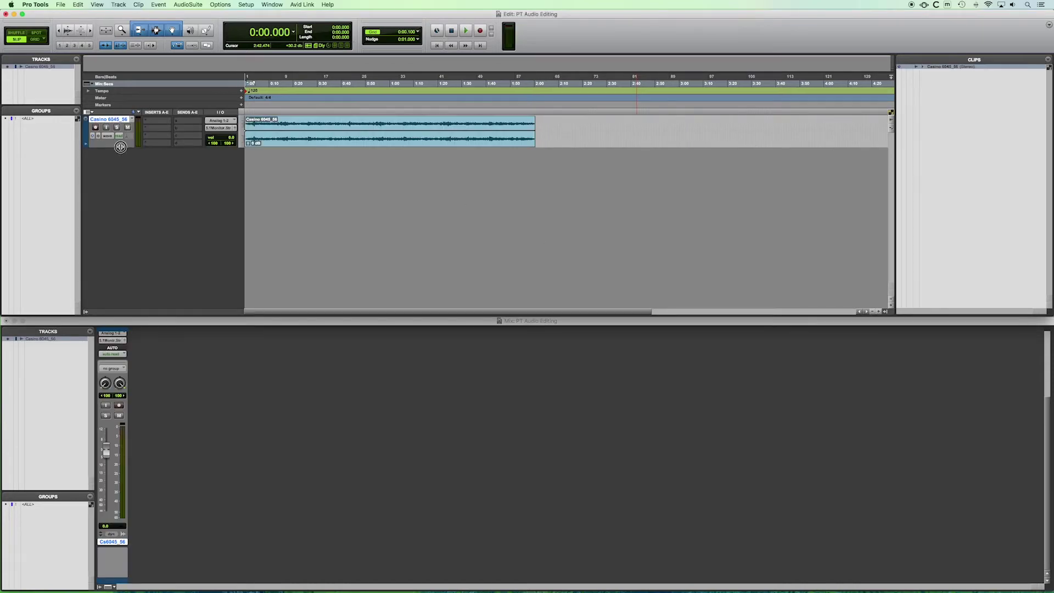
Enlarge the casino track's height and create a stereo Master Fader track named Master 1.
left_click_drag(120, 147, 126, 285)
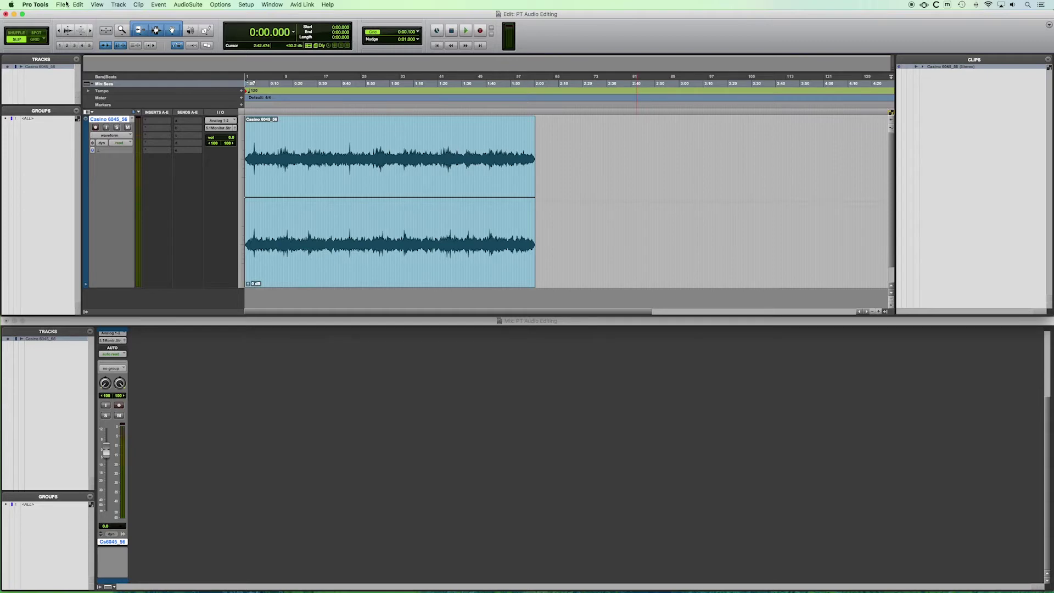
left_click(118, 4)
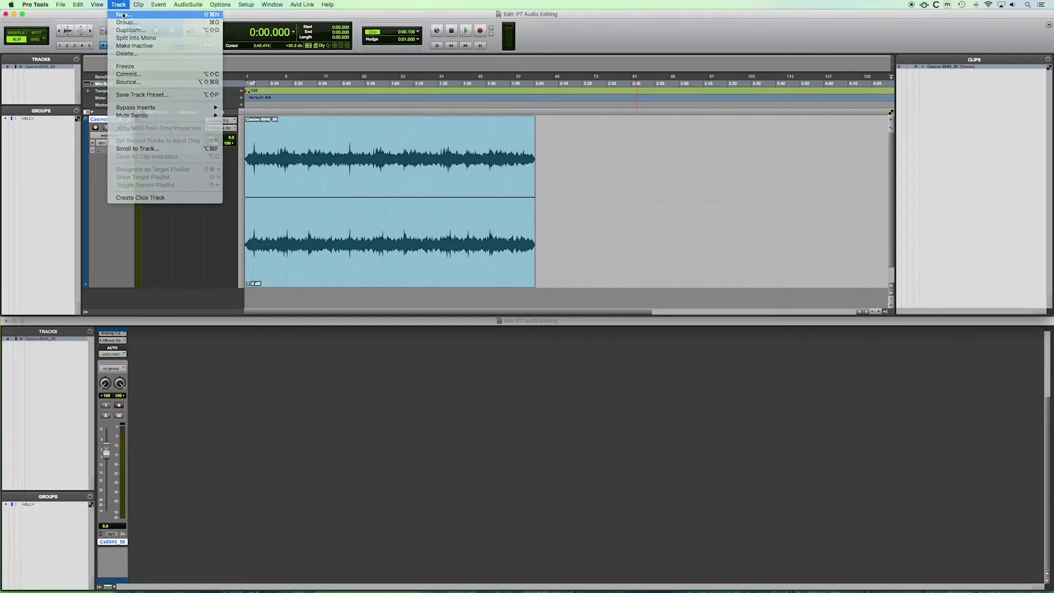
left_click(122, 15)
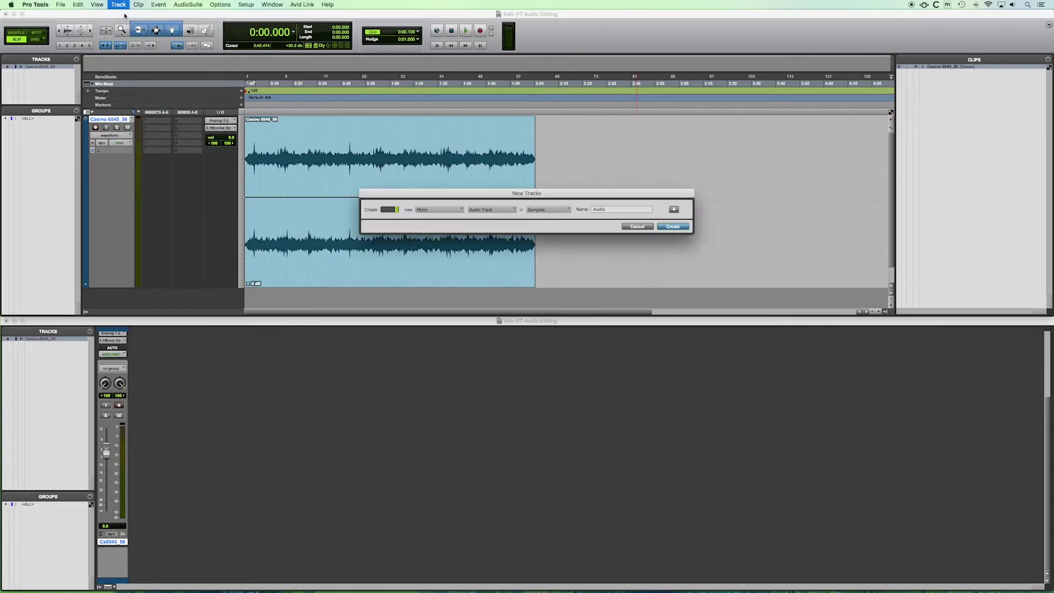
left_click(439, 211)
left_click(434, 218)
left_click(510, 210)
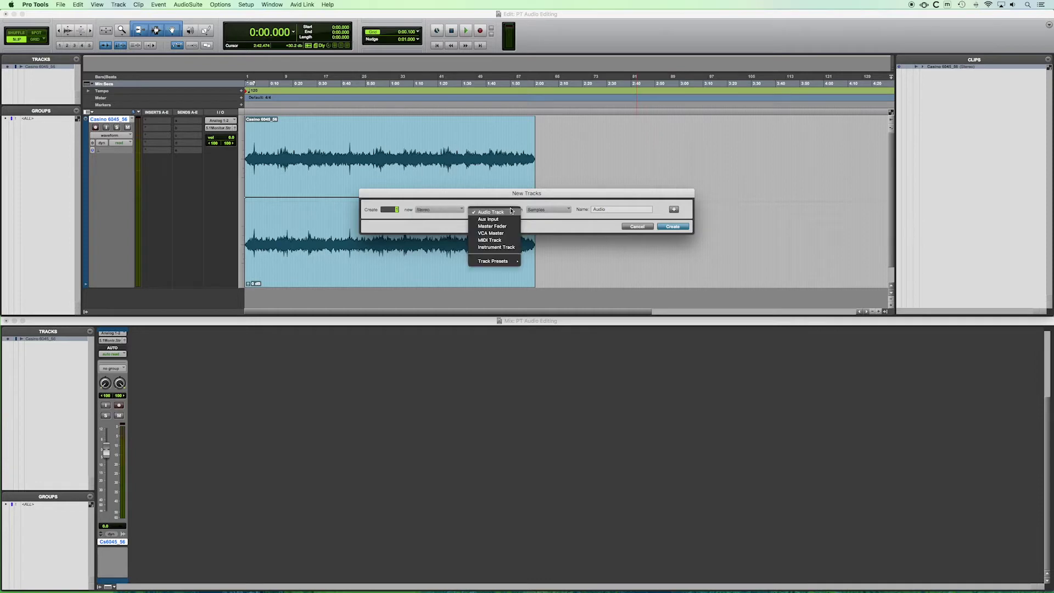
left_click(497, 226)
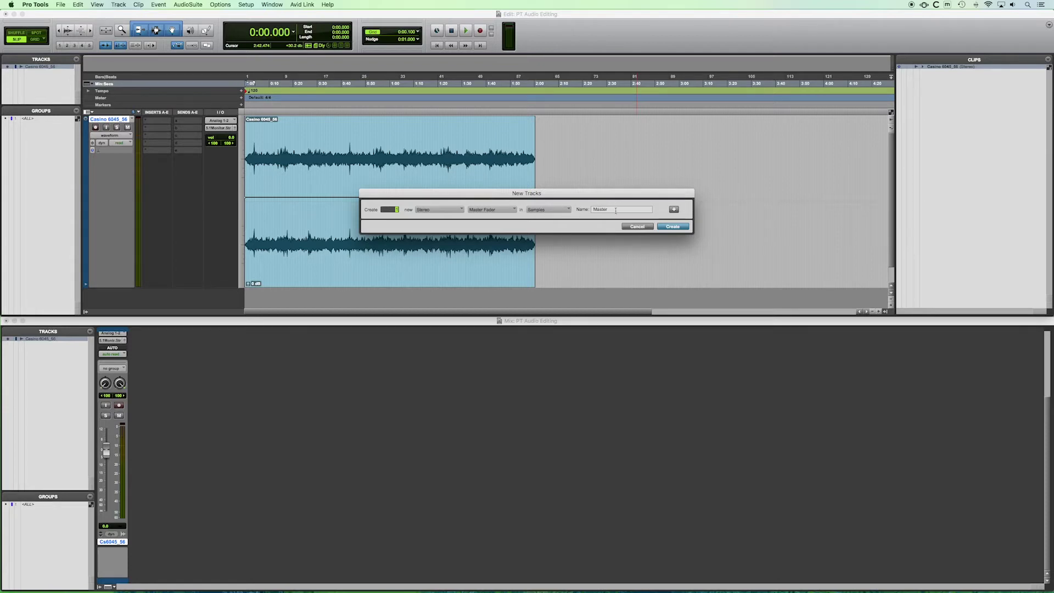
left_click(672, 226)
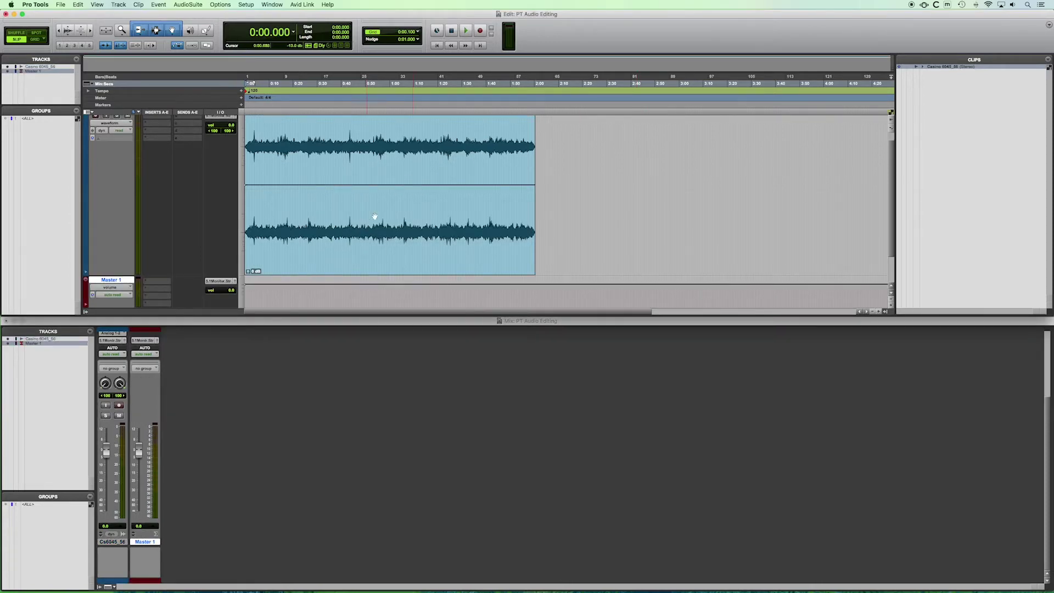
Lower the Cs6045 fader to about -8.4 dB and play the ambience from session start.
scroll(406, 240, "up", 1)
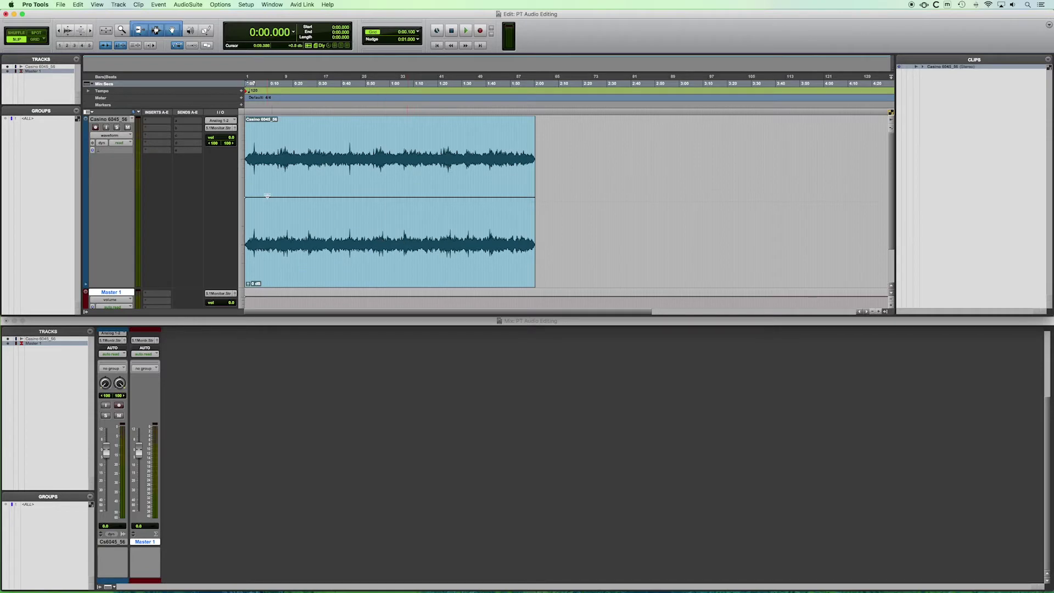
left_click(264, 150)
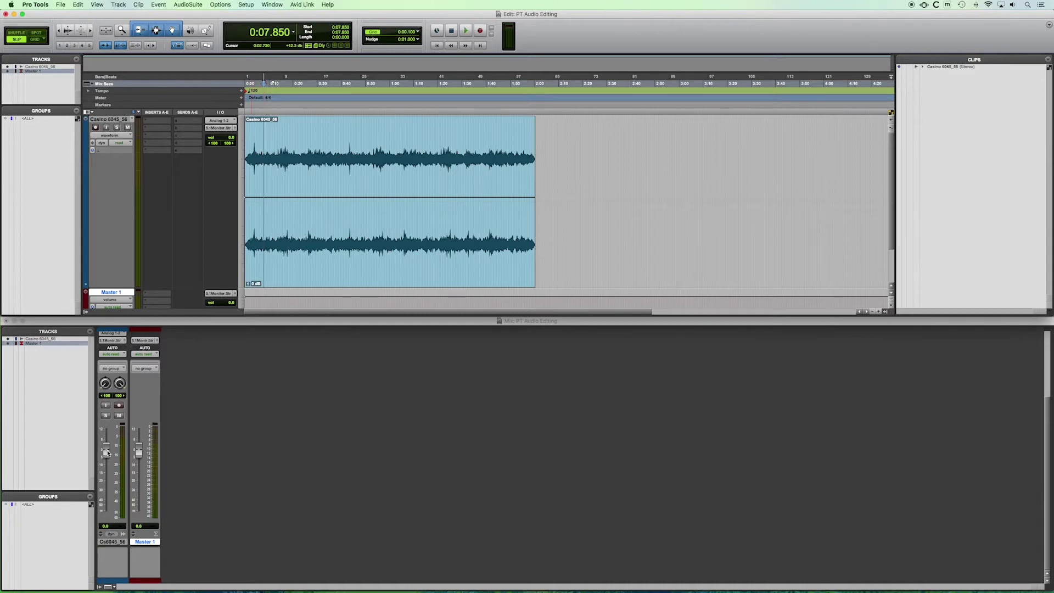
left_click_drag(107, 453, 108, 462)
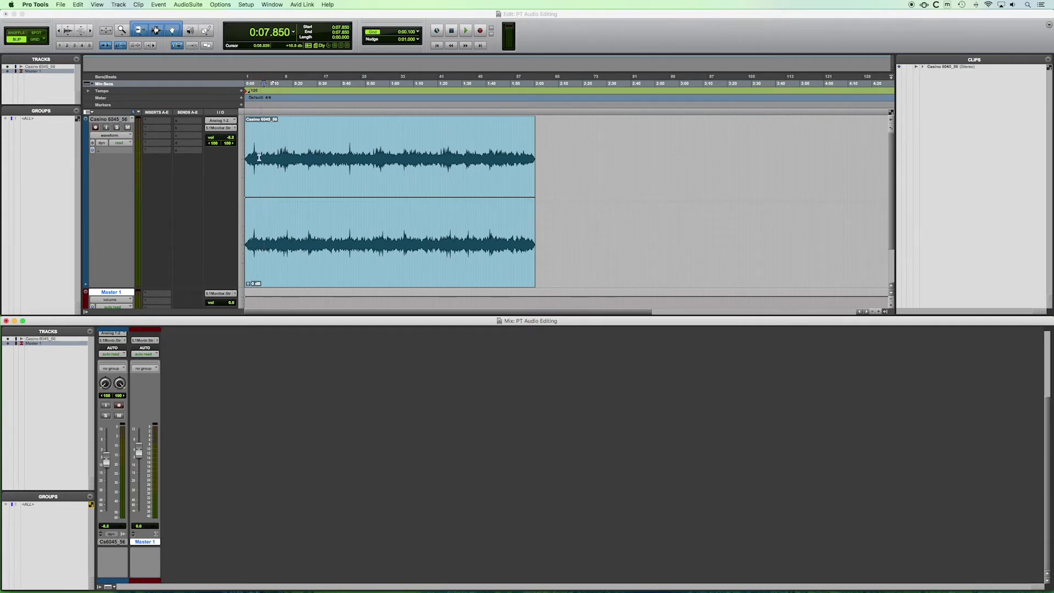
left_click(440, 47)
key("space")
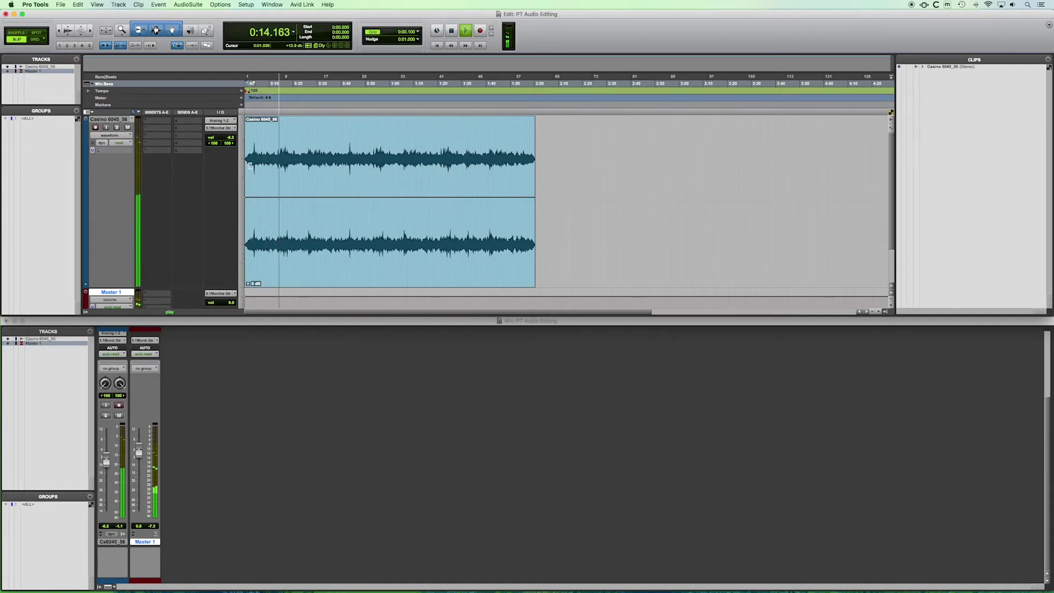
key("space")
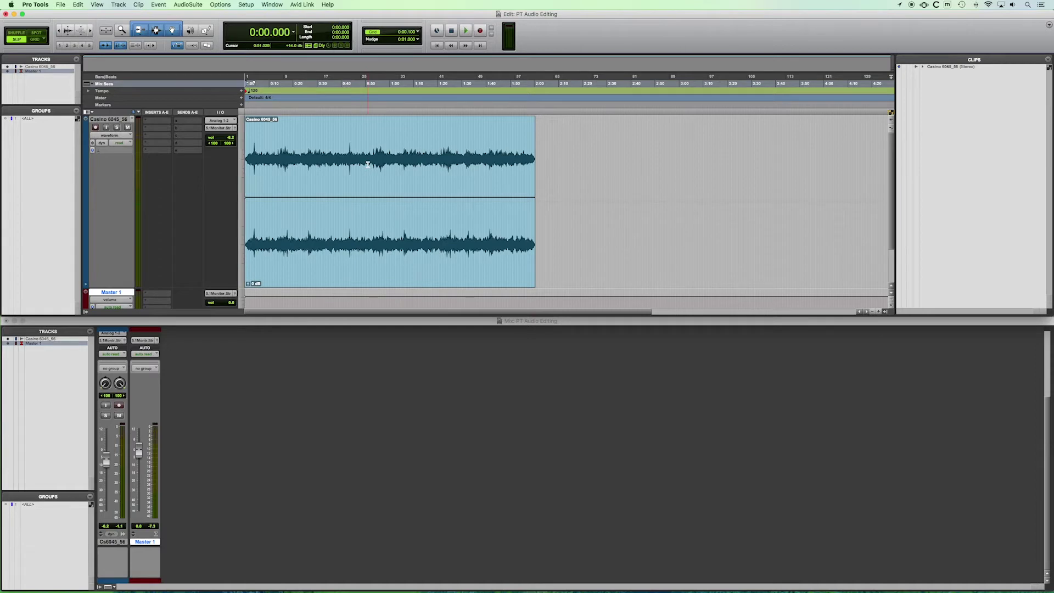
Raise the casino clip's gain, then reset it to 0 dB, creating Casino 6045_56-01.
left_click(330, 246)
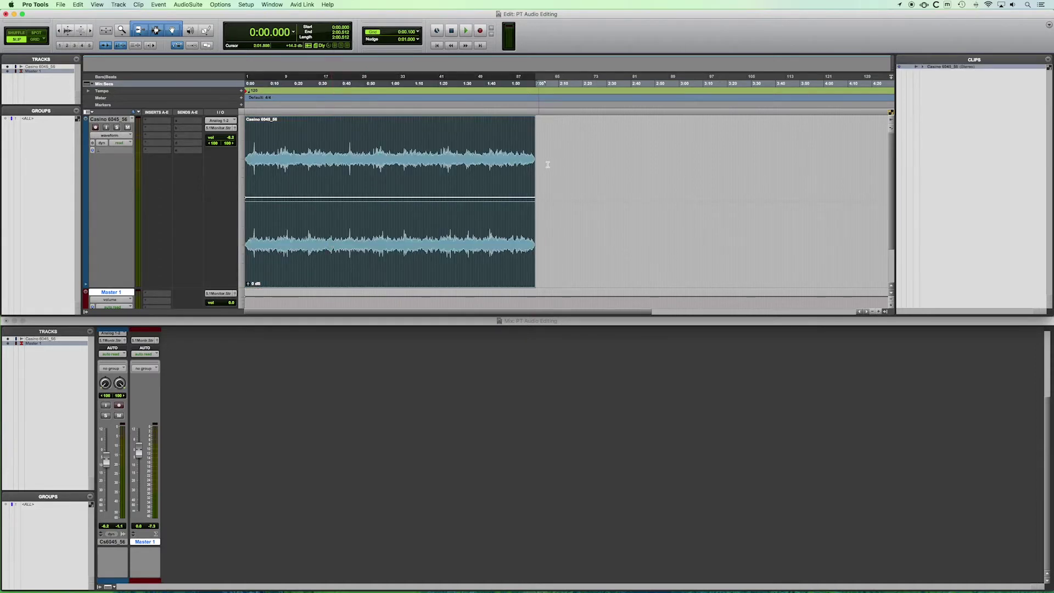
left_click(556, 242)
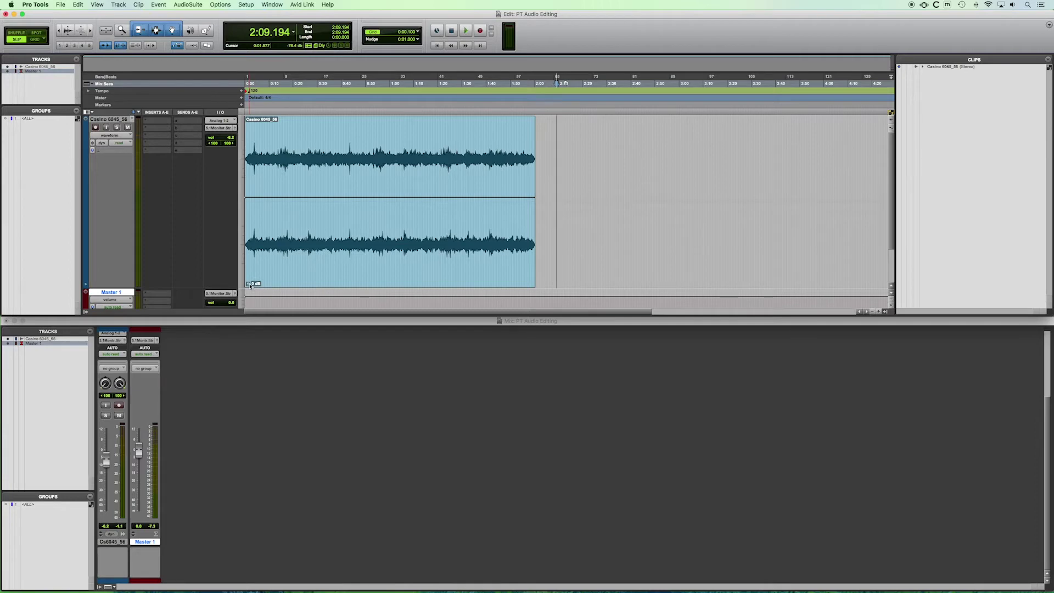
left_click_drag(249, 284, 248, 274)
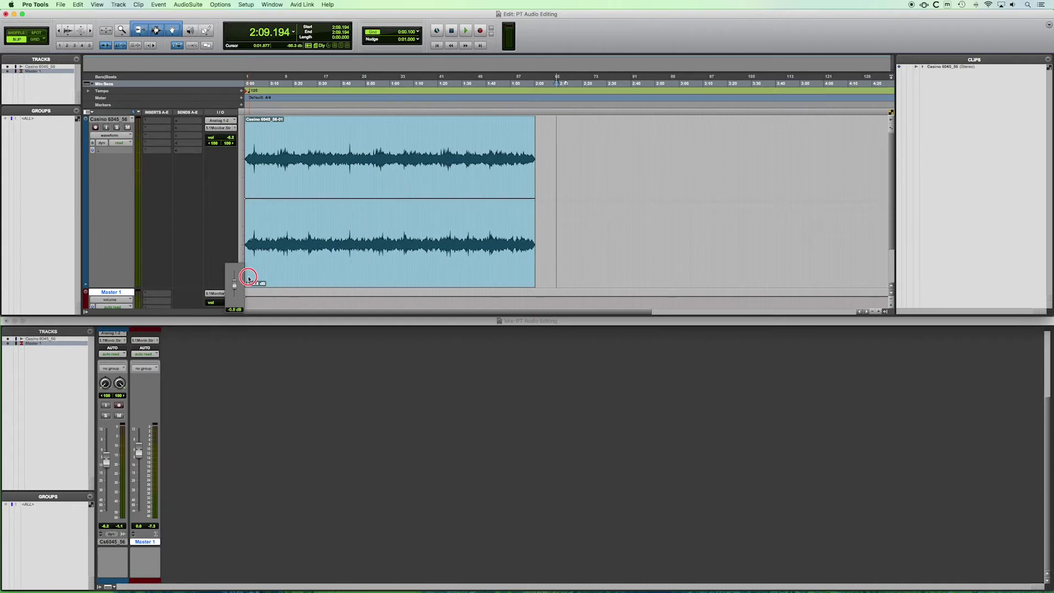
left_click_drag(248, 275, 248, 273)
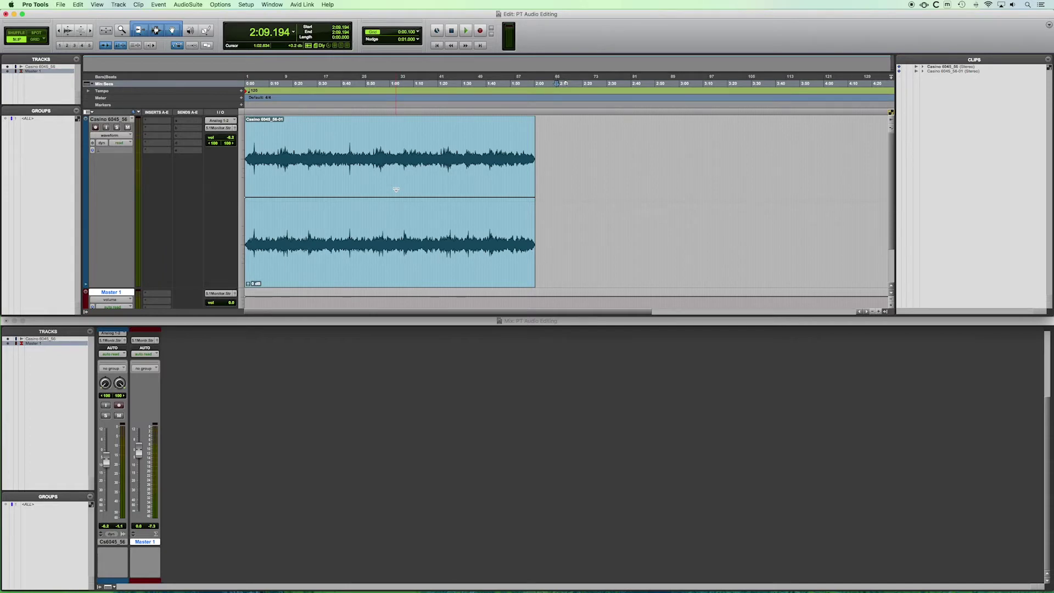
Audition from around 0:35 and separate the casino clip at 0:38.997.
key("super+bracketright")
scroll(352, 236, "left", 5)
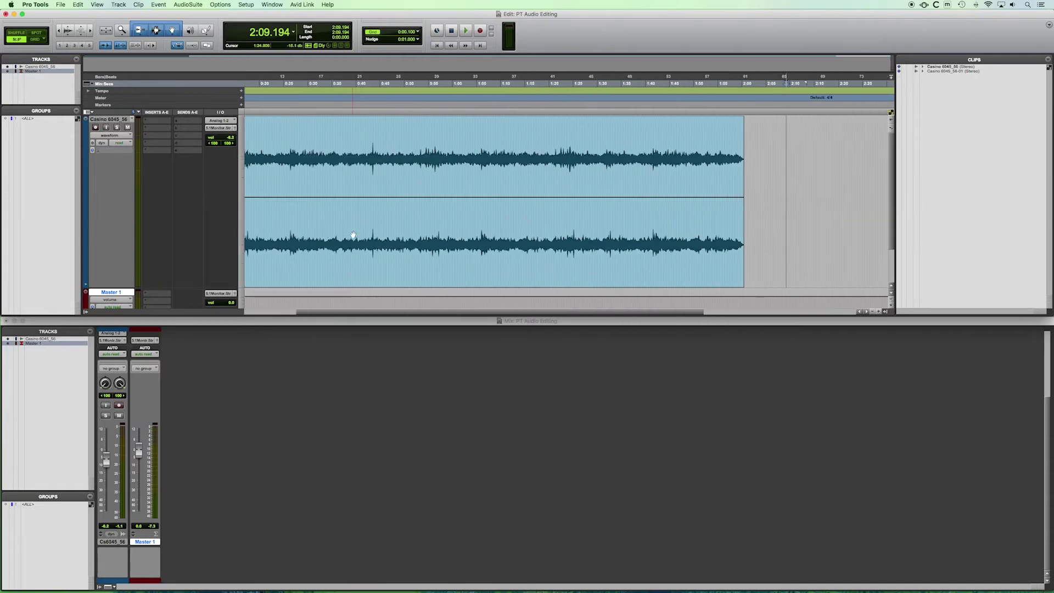
scroll(346, 238, "left", 5)
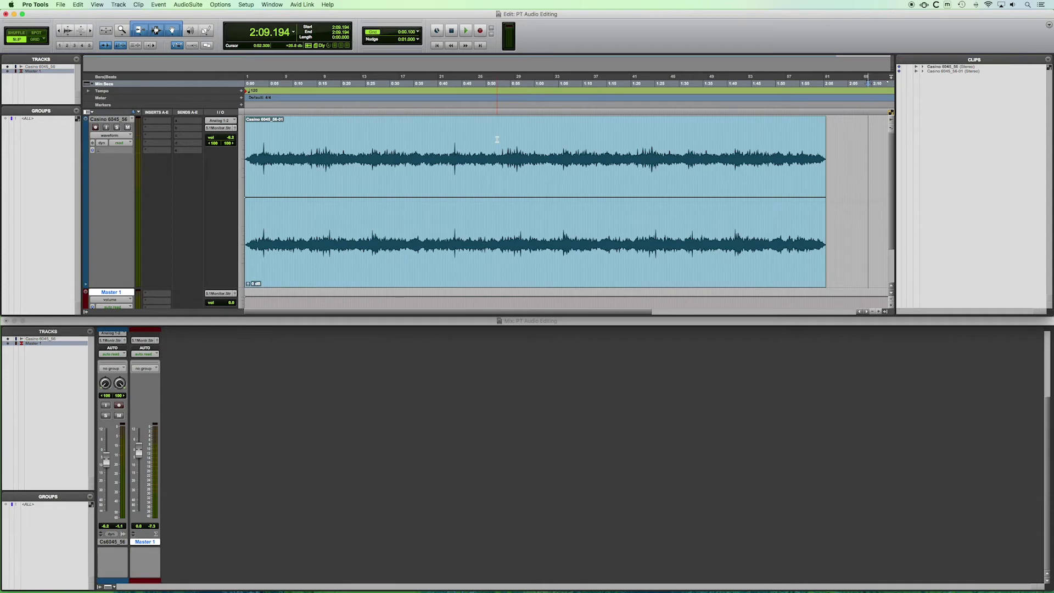
left_click(416, 158)
key("space")
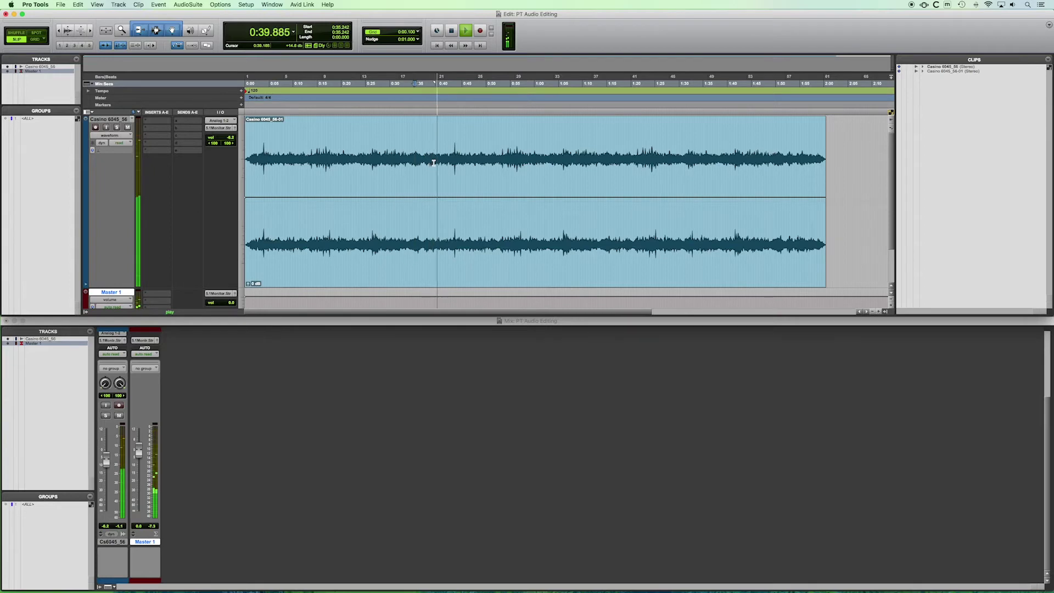
key("space")
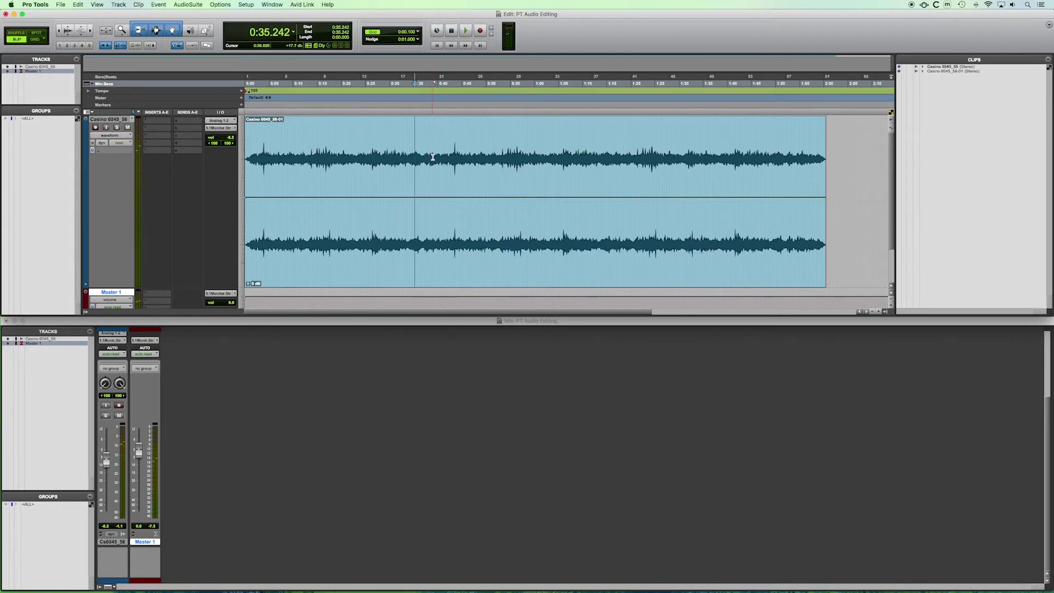
left_click(433, 161)
key("super+e")
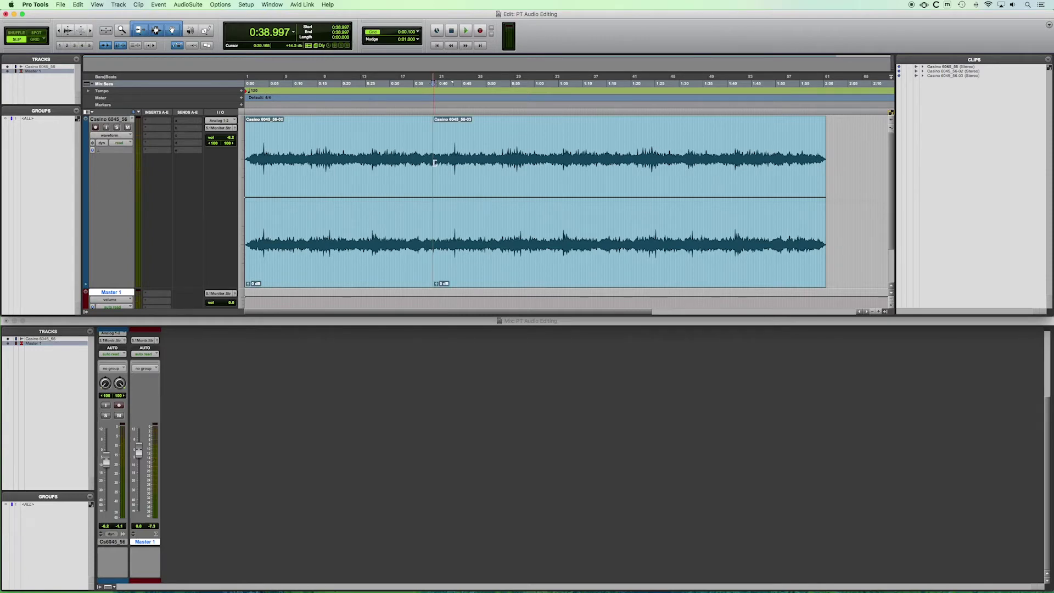
Adjust clip 56-03's gain and return it to 0 dB, then clear the selection.
left_click(376, 259)
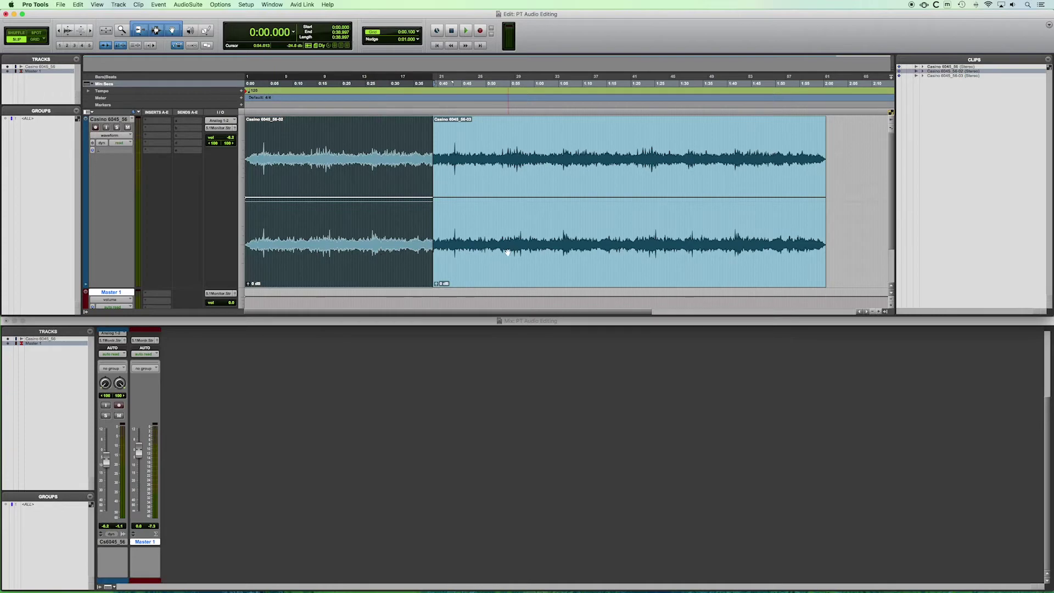
left_click(505, 252)
left_click(379, 251)
mouse_move(437, 285)
left_mouse_down()
mouse_move(437, 265)
mouse_move(432, 291)
left_mouse_up()
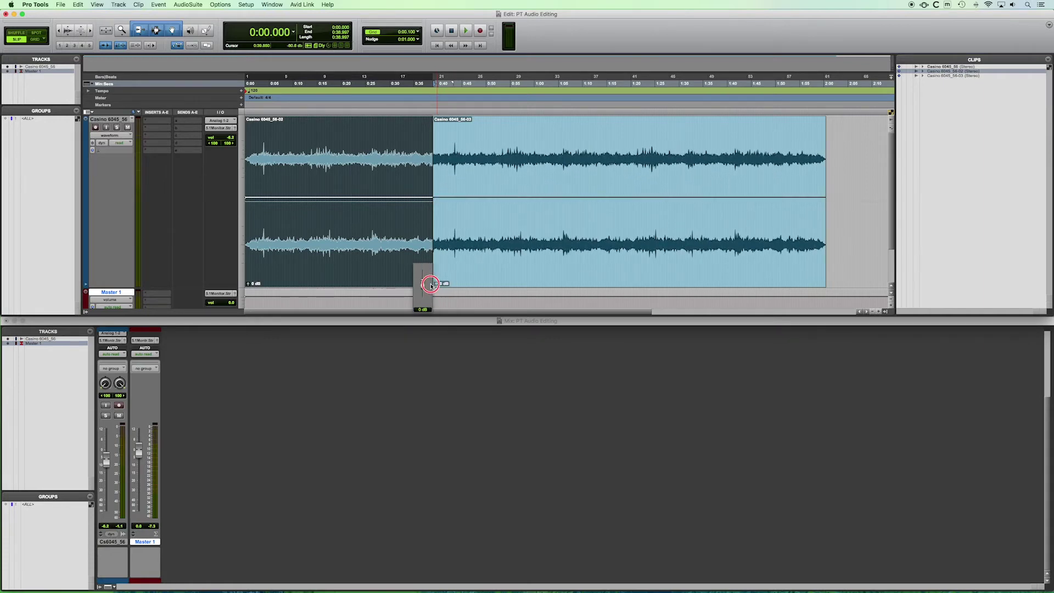
left_click_drag(431, 290, 432, 286)
left_click(488, 240)
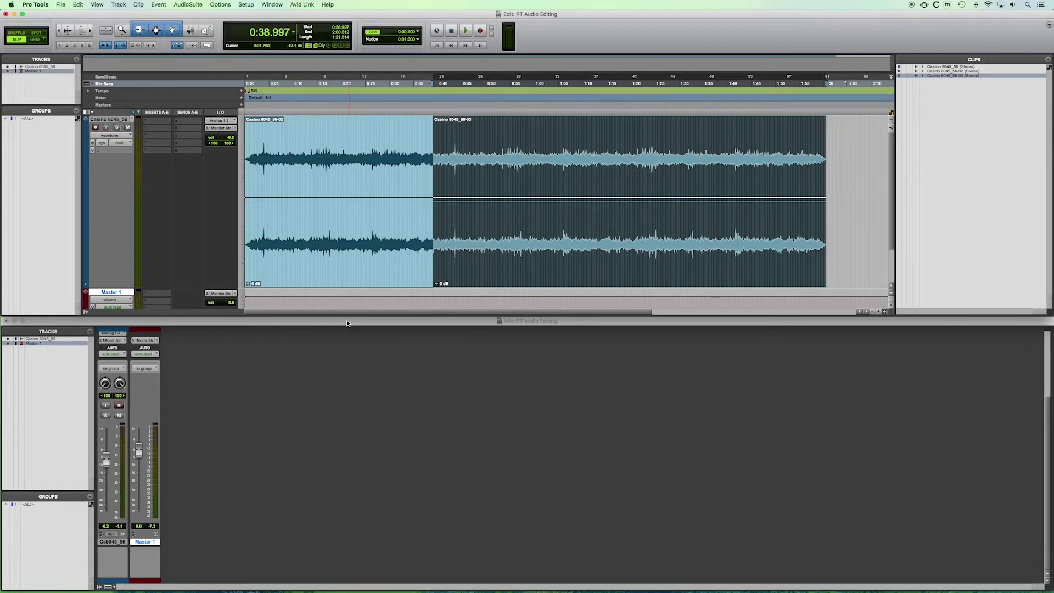
left_click(851, 181)
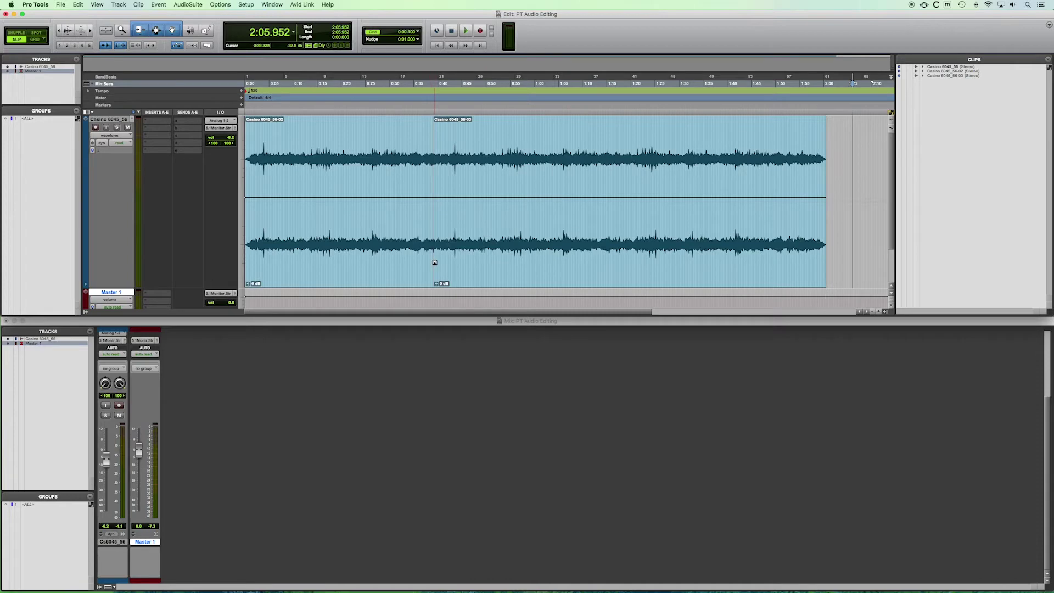
Trim the start of clip 56-03 forward to about 1:11.594.
left_click_drag(443, 269, 461, 267)
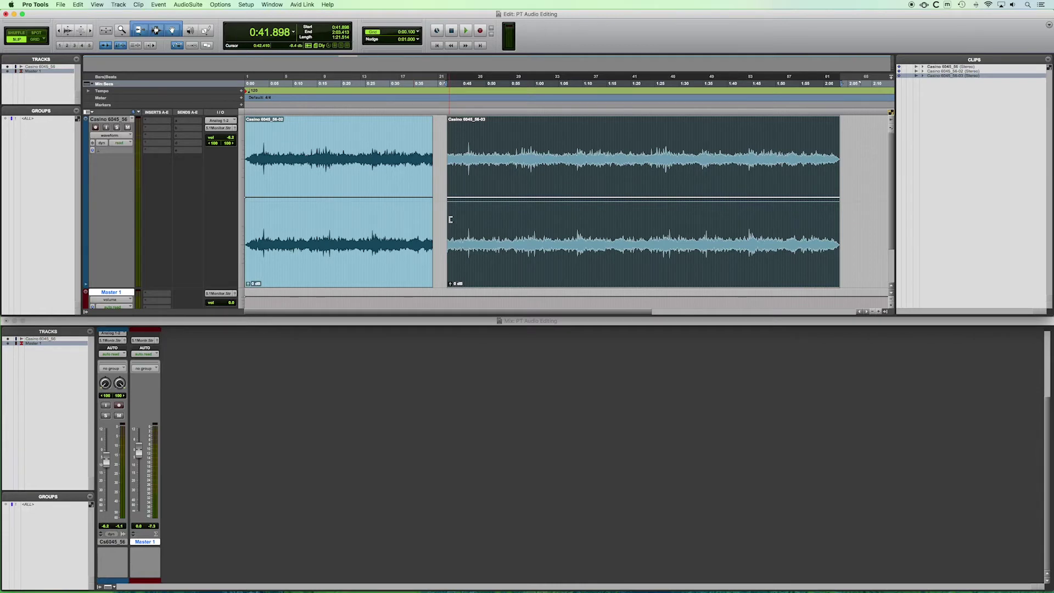
left_click(450, 220)
left_click_drag(449, 219, 590, 219)
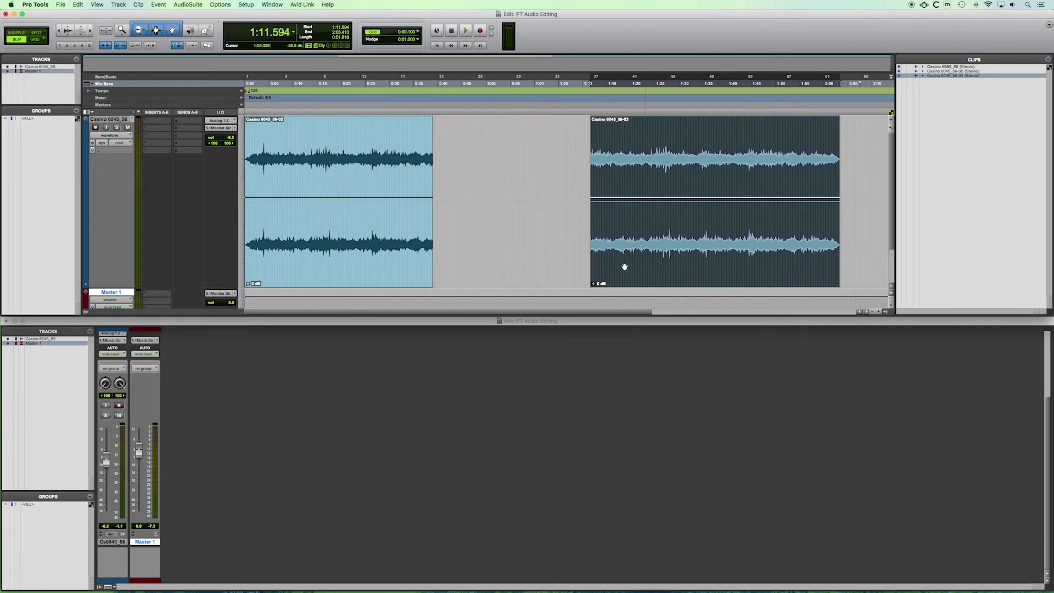
Slide trimmed clip 56-03 left so it butts against the end of 56-02.
left_click(541, 252)
left_click_drag(642, 261, 485, 254)
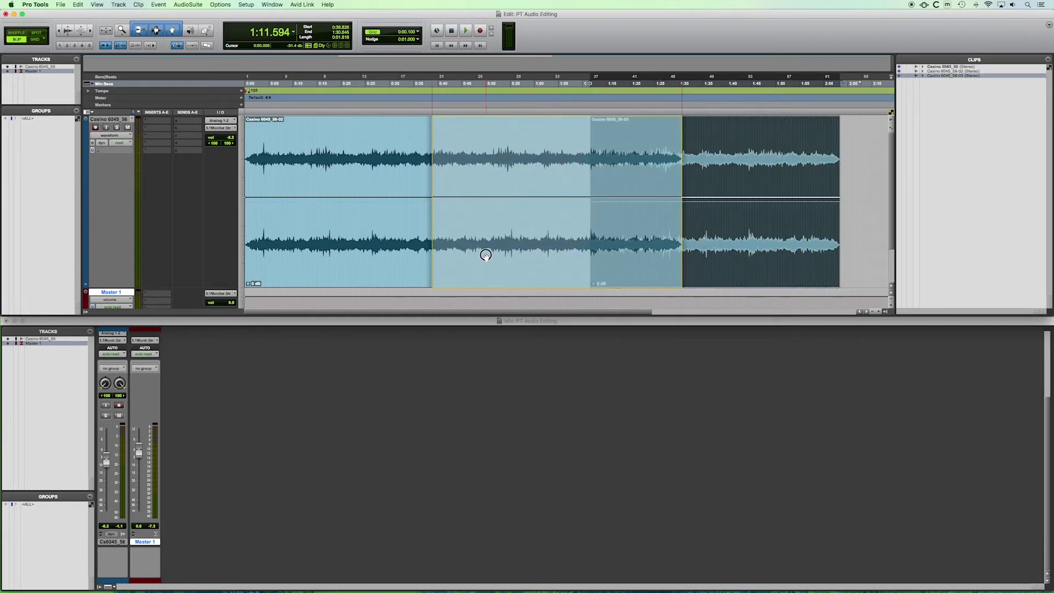
left_click_drag(486, 255, 491, 251)
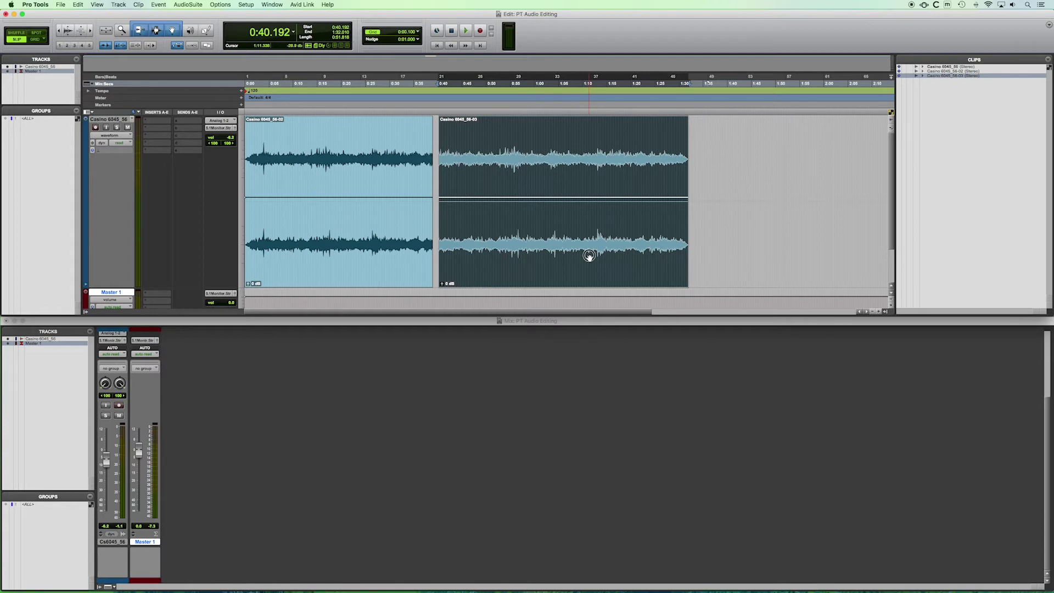
left_click_drag(588, 255, 579, 255)
left_click(423, 121)
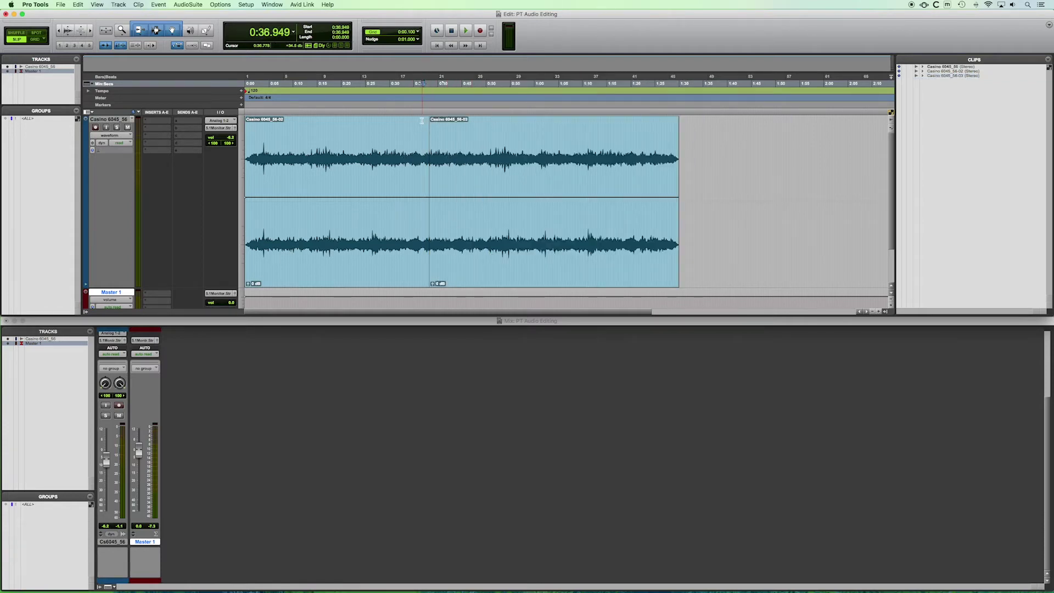
Zoom in on the join between clips 56-02 and 56-03.
key("super+bracketright")
key("super+bracketright")
scroll(536, 159, "right", 3)
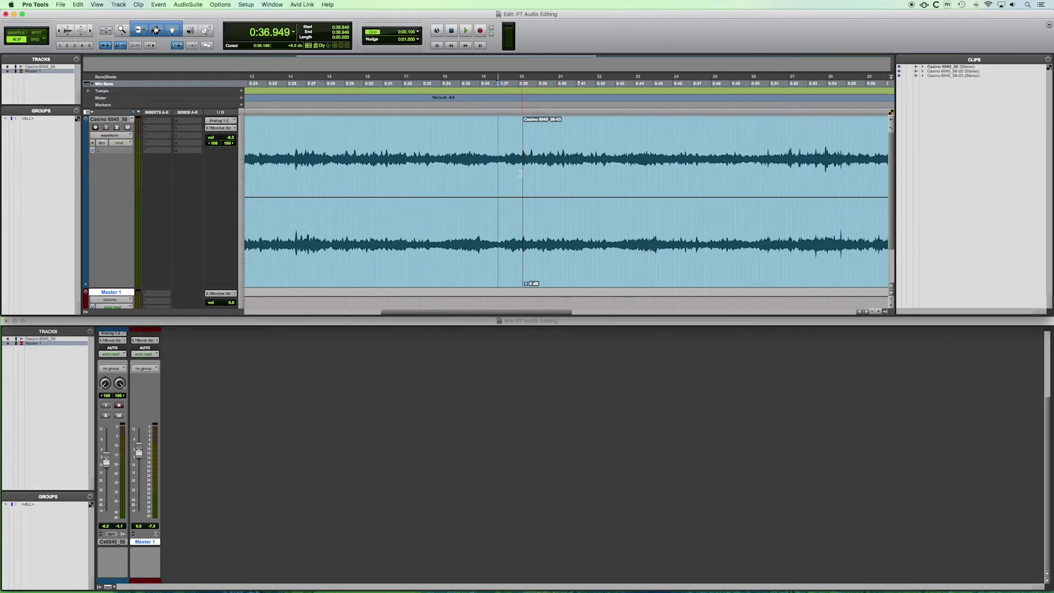
key("super+bracketright")
key("super+bracketright")
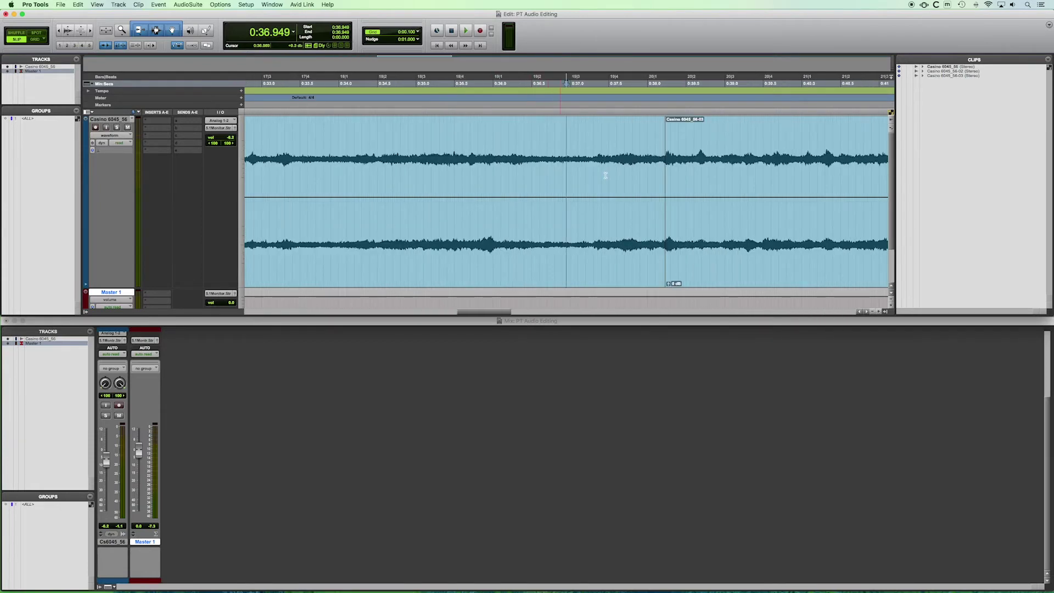
key("super+bracketright")
scroll(662, 231, "right", 1)
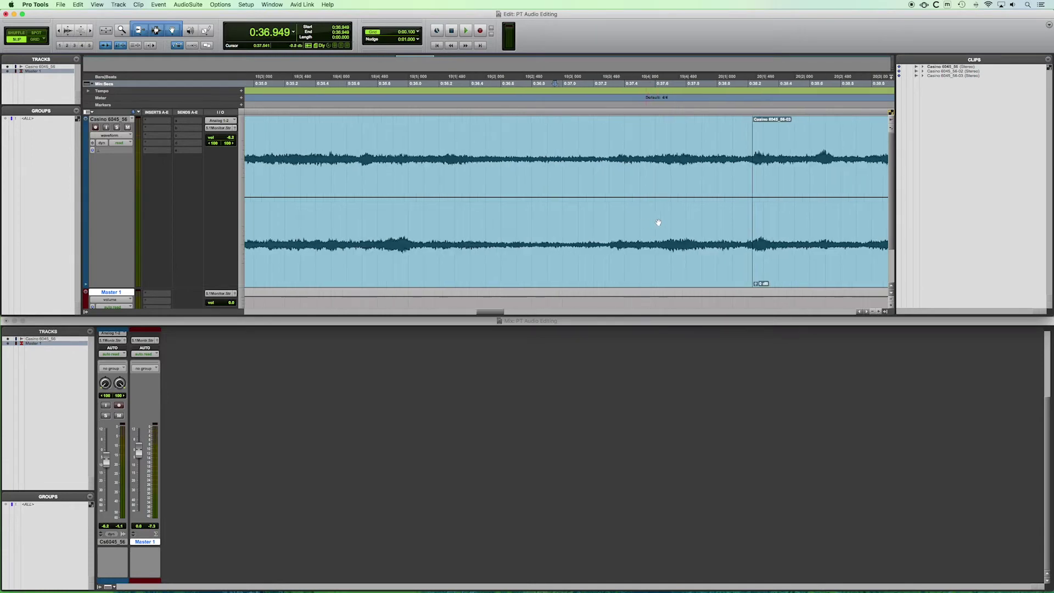
scroll(658, 223, "right", 3)
key("super+bracketleft")
key("super+bracketleft")
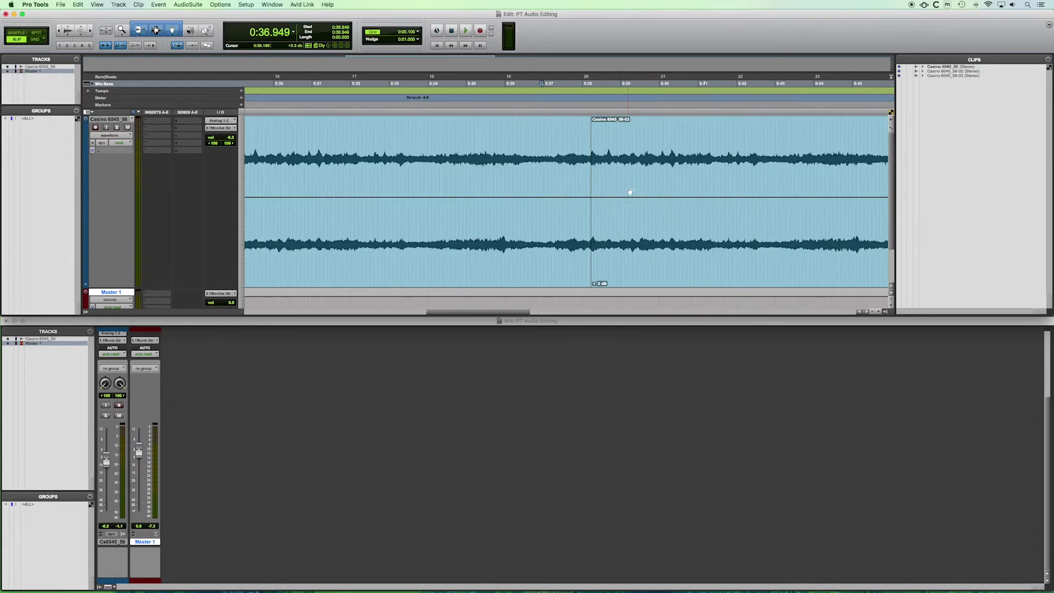
key("super+bracketleft")
key("super+bracketleft")
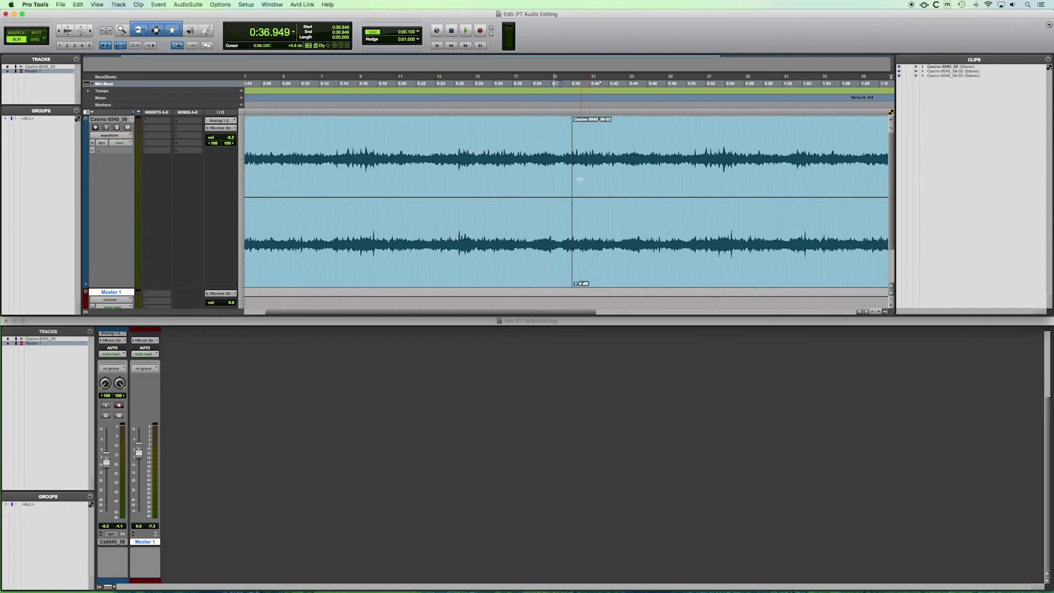
scroll(579, 179, "right", 2)
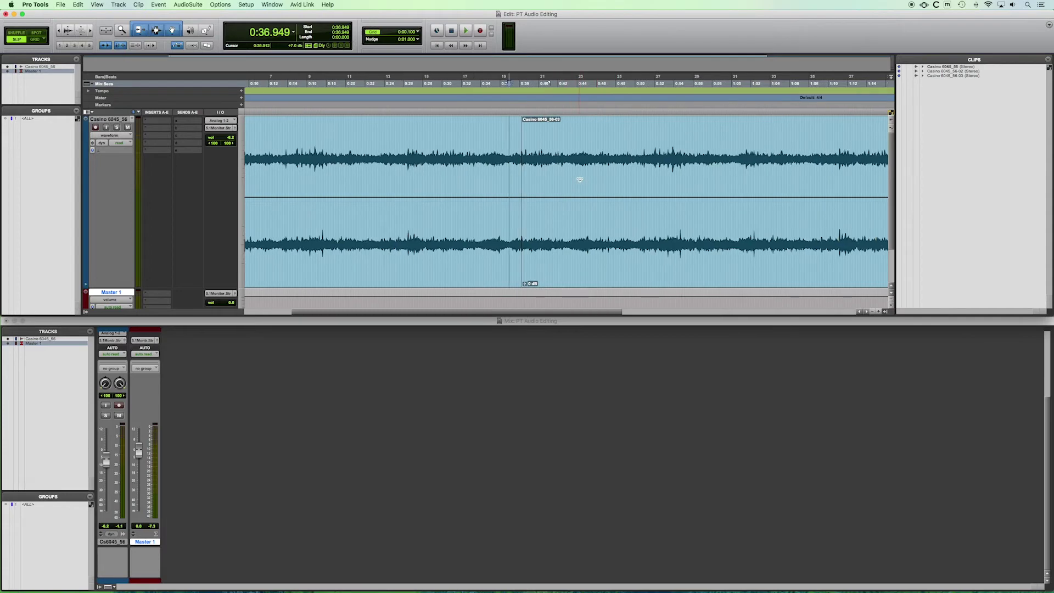
Play back across the join from just before it, then return to the join.
left_click(504, 143)
left_click(490, 145)
left_click(501, 157)
left_click(503, 151)
key("space")
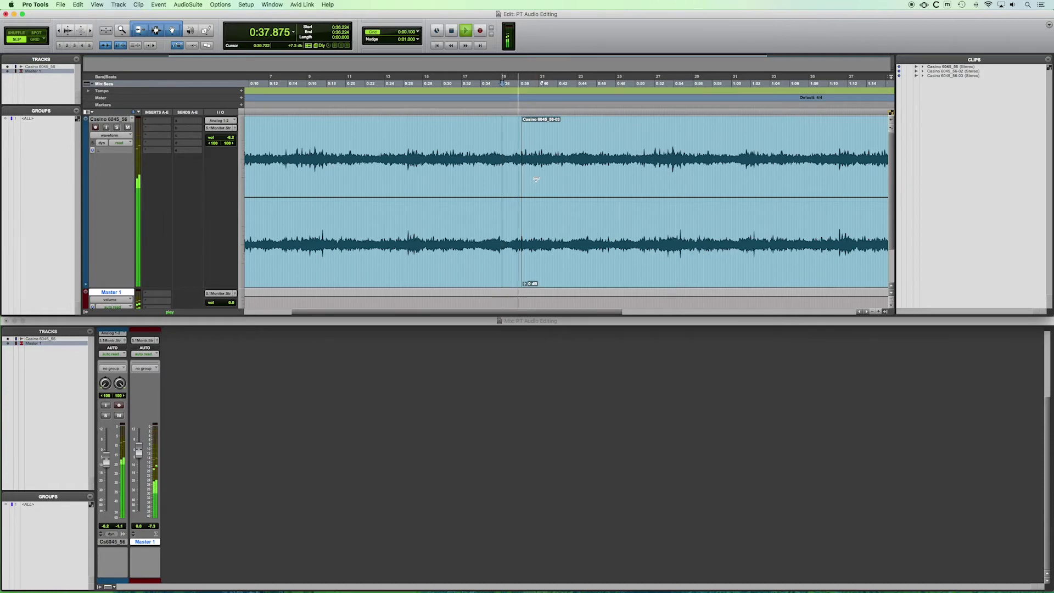
key("space")
left_click(508, 155)
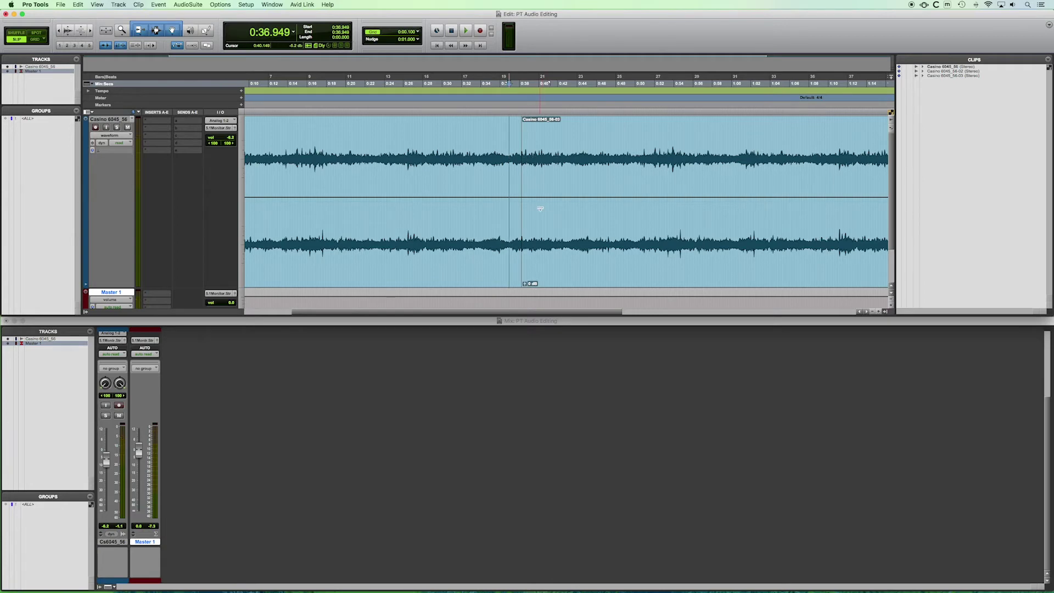
Zoom in closely and place the edit point on the clip boundary.
key("super+bracketright")
key("super+bracketright")
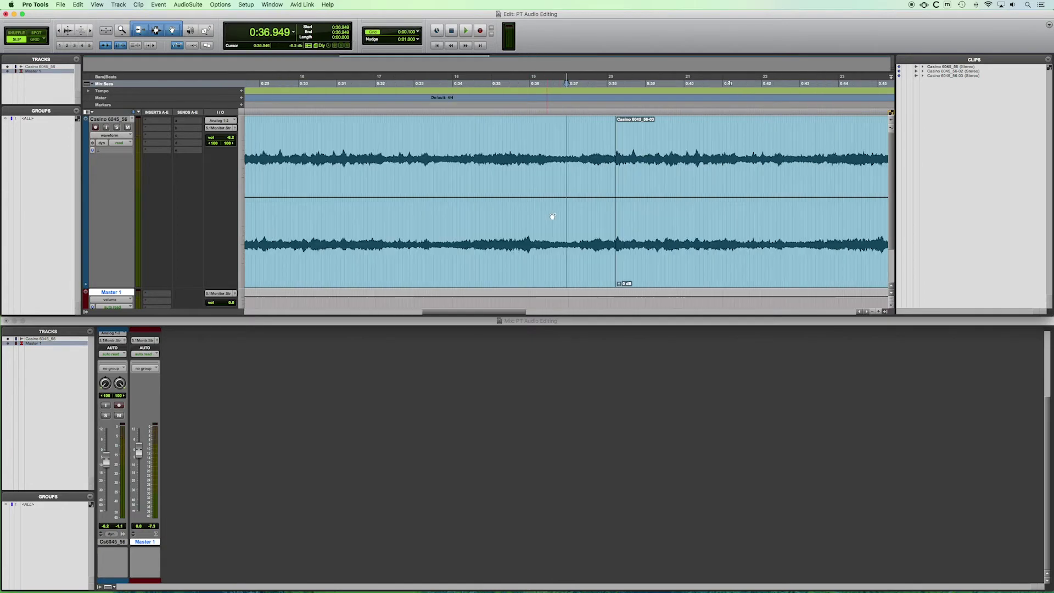
key("super+bracketright")
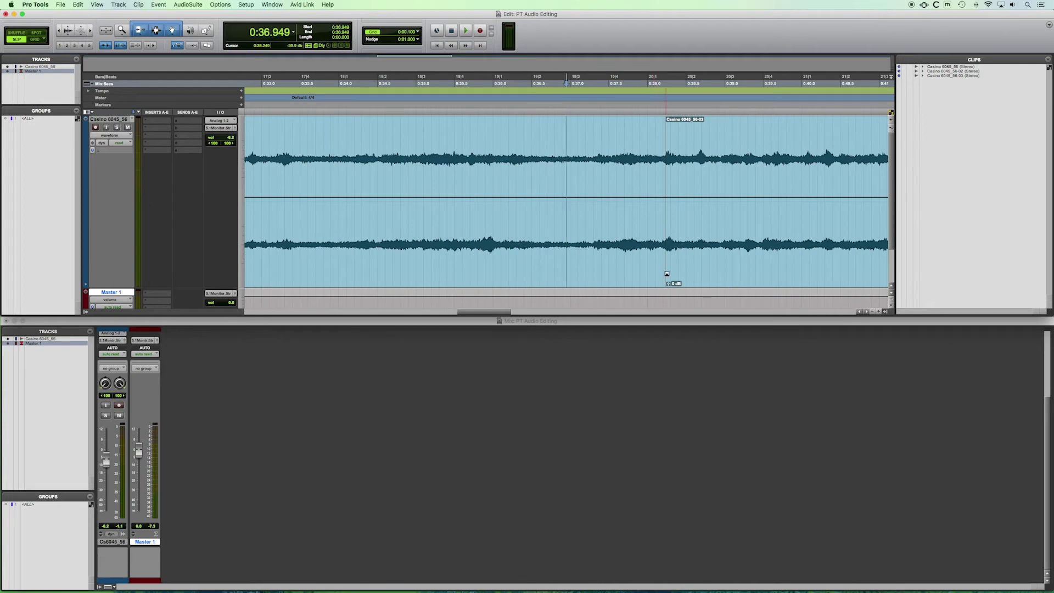
scroll(666, 270, "right", 5)
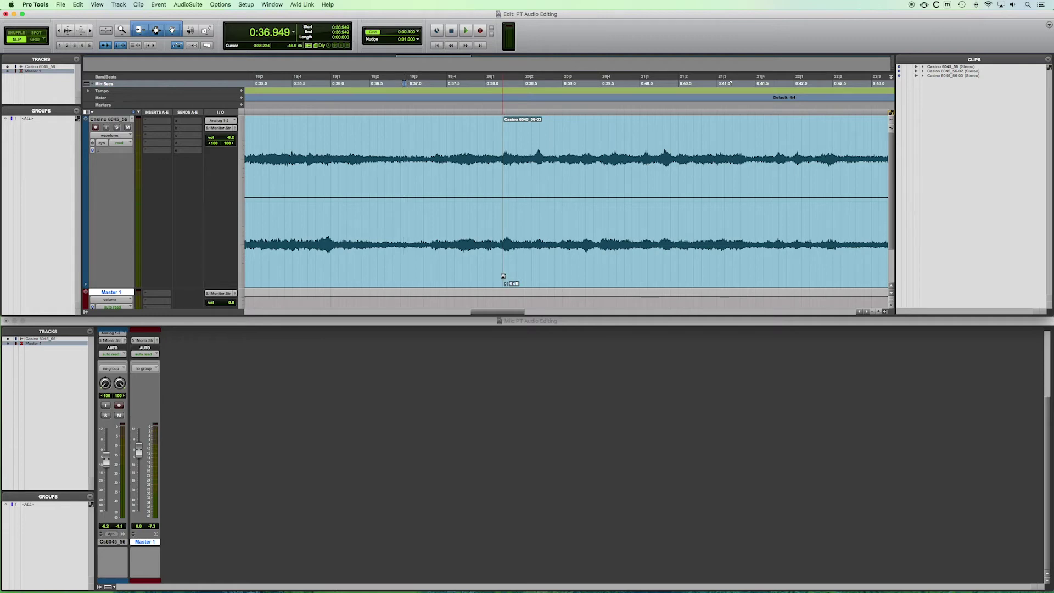
left_click(503, 276)
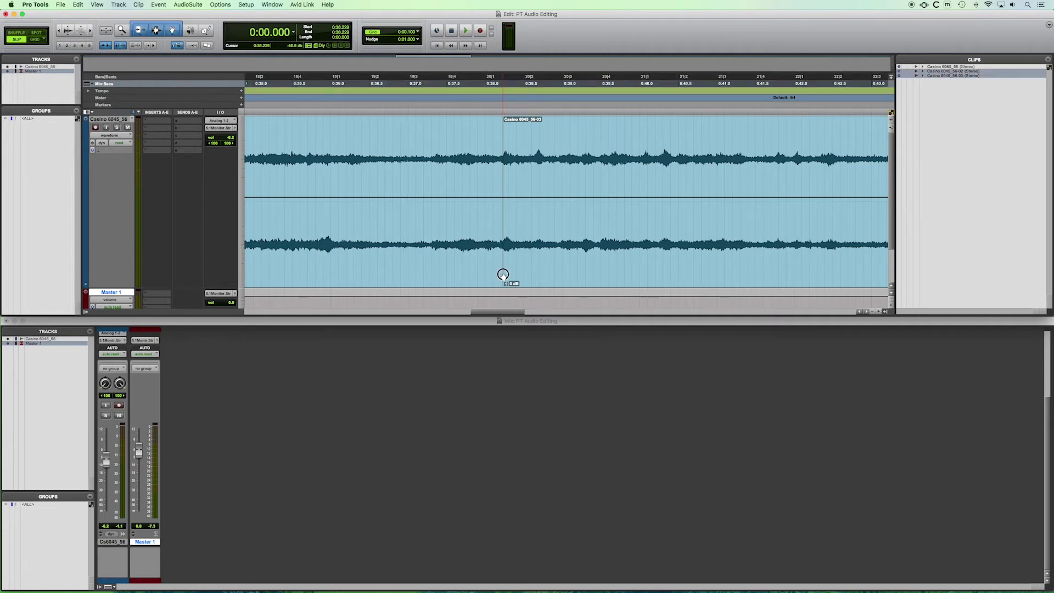
left_click_drag(502, 275, 543, 268)
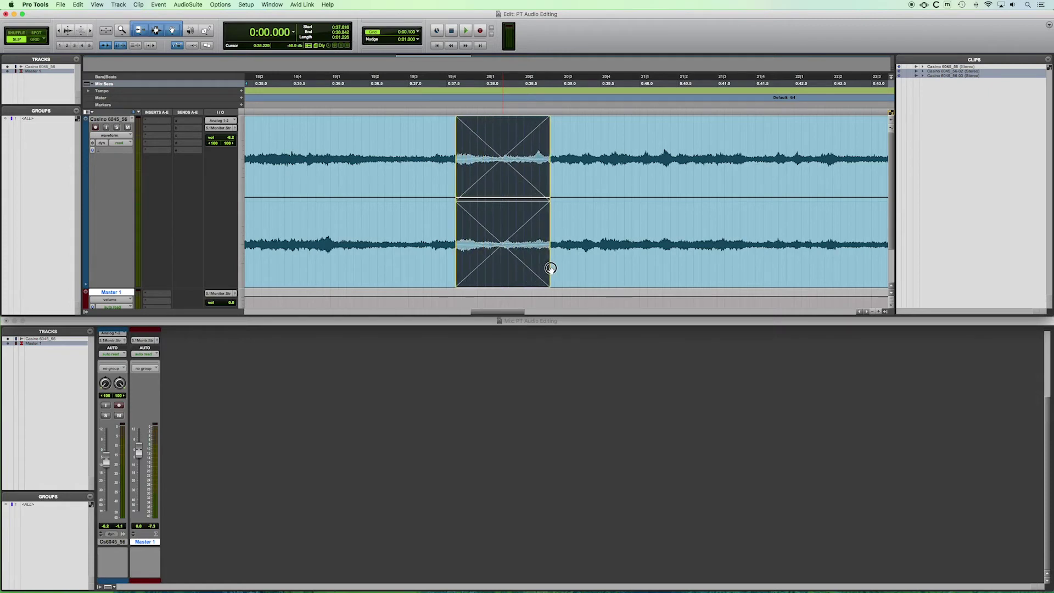
mouse_move(551, 268)
left_mouse_down()
mouse_move(571, 270)
mouse_move(536, 267)
left_mouse_up()
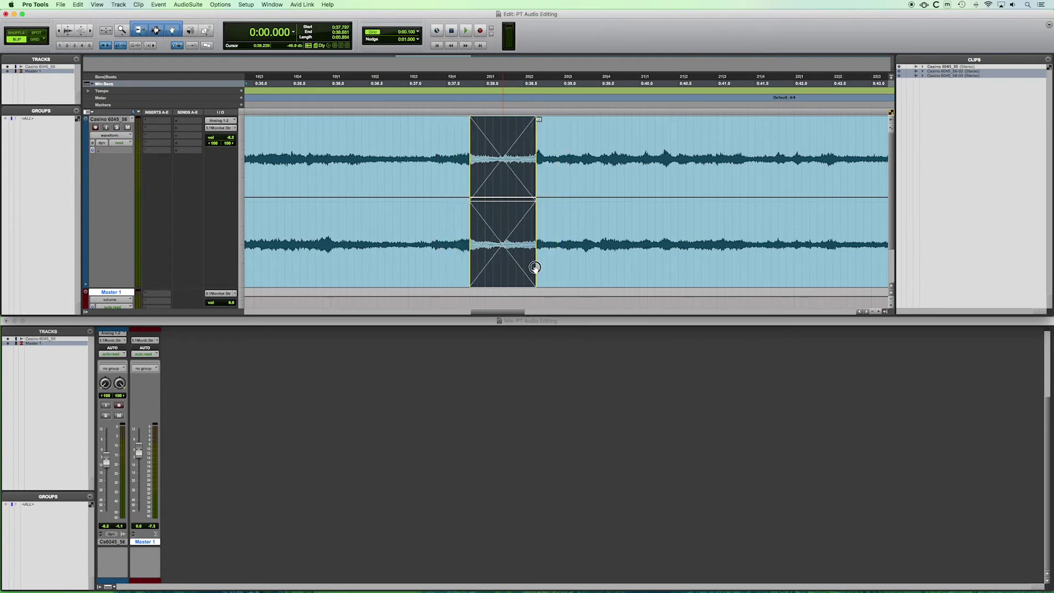
left_click_drag(534, 267, 561, 274)
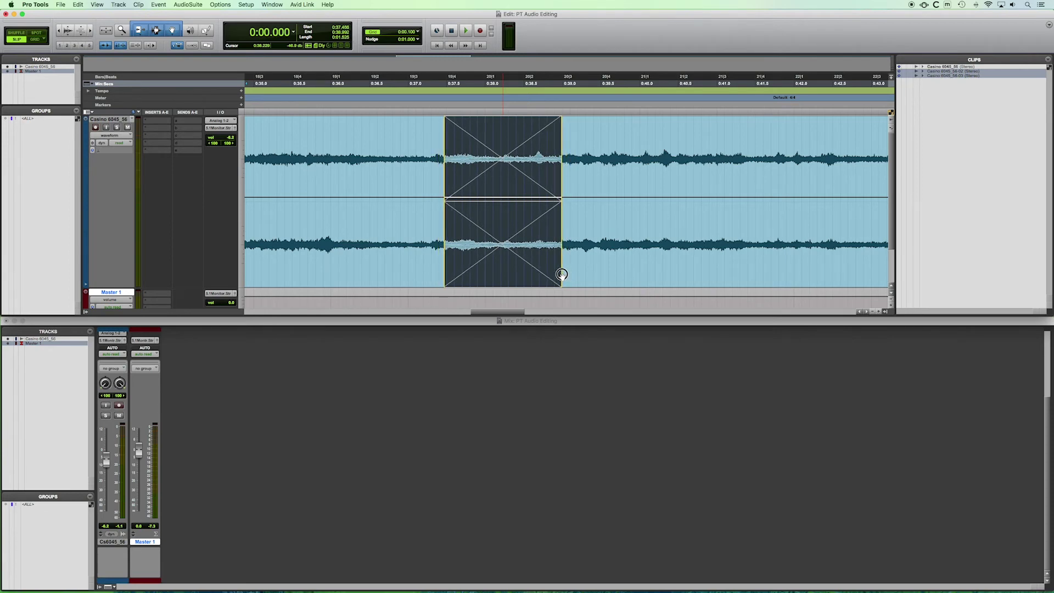
left_click_drag(561, 274, 560, 270)
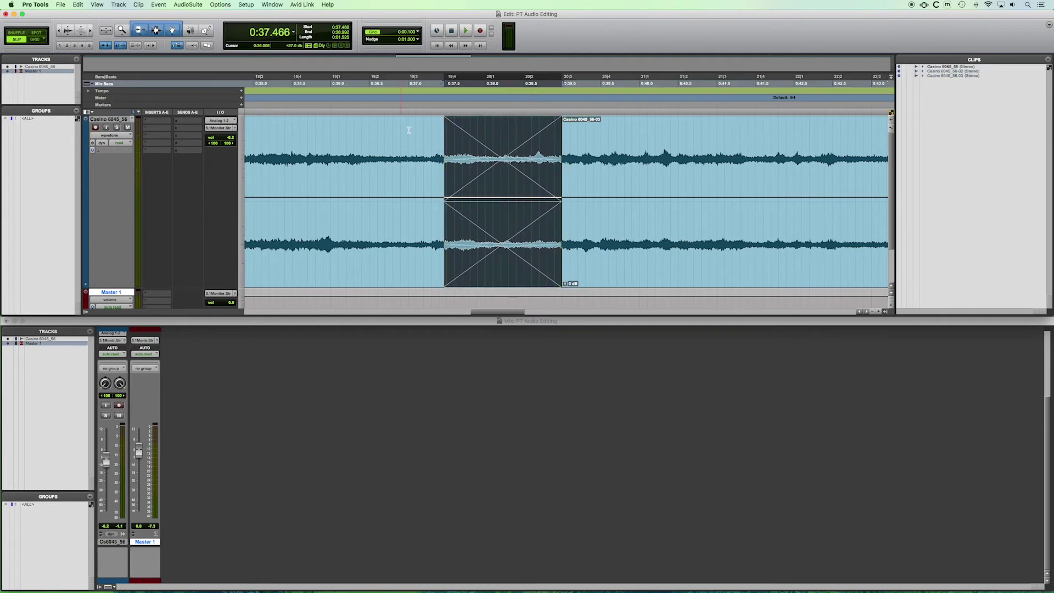
left_click(438, 143)
key("space")
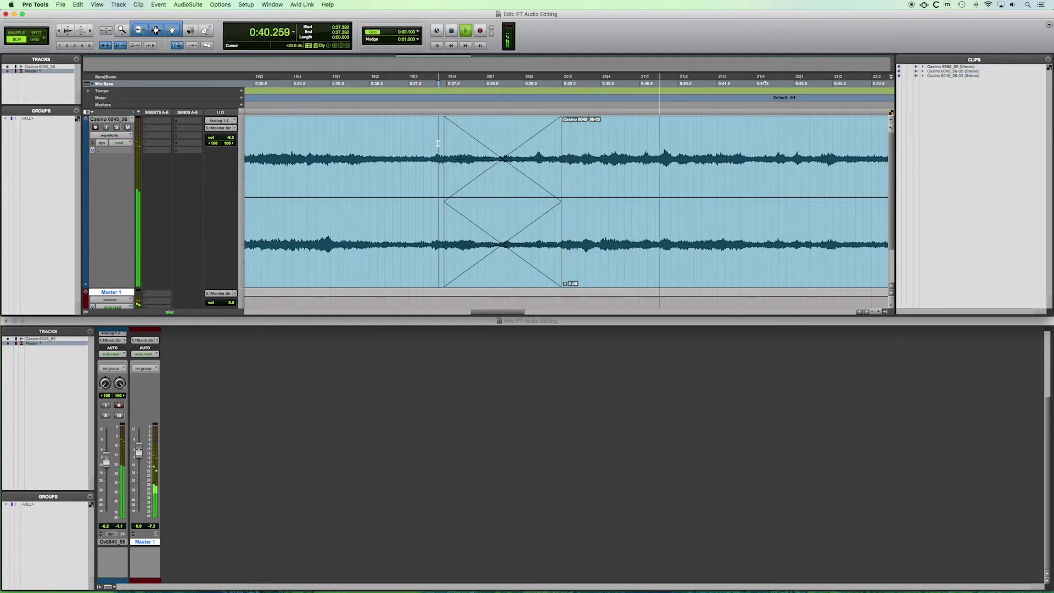
key("space")
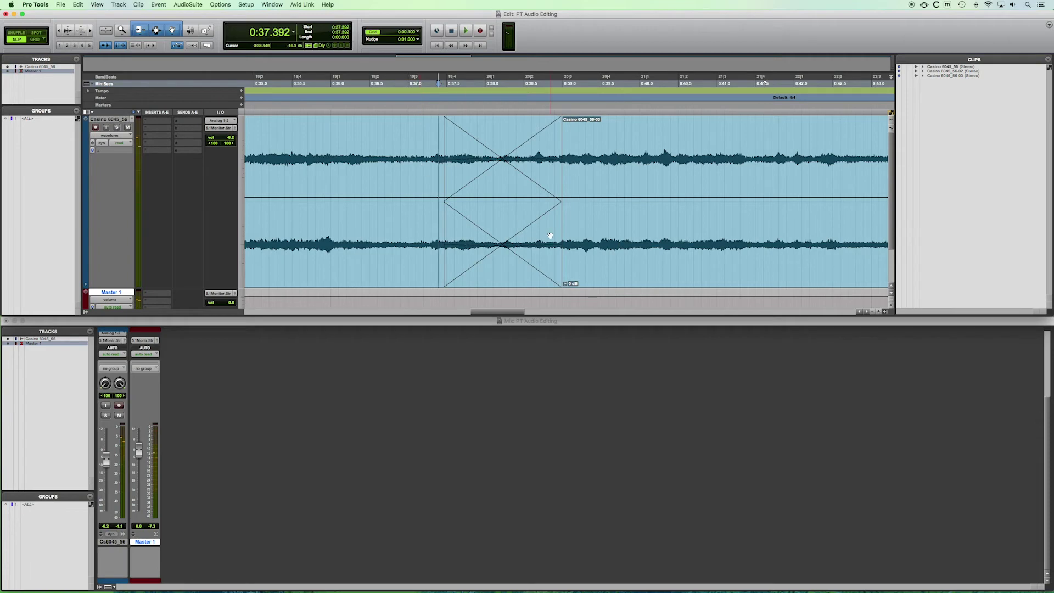
left_click(363, 143)
Shorten the crossfade from both ends and audition the tighter join.
left_click_drag(560, 274, 515, 275)
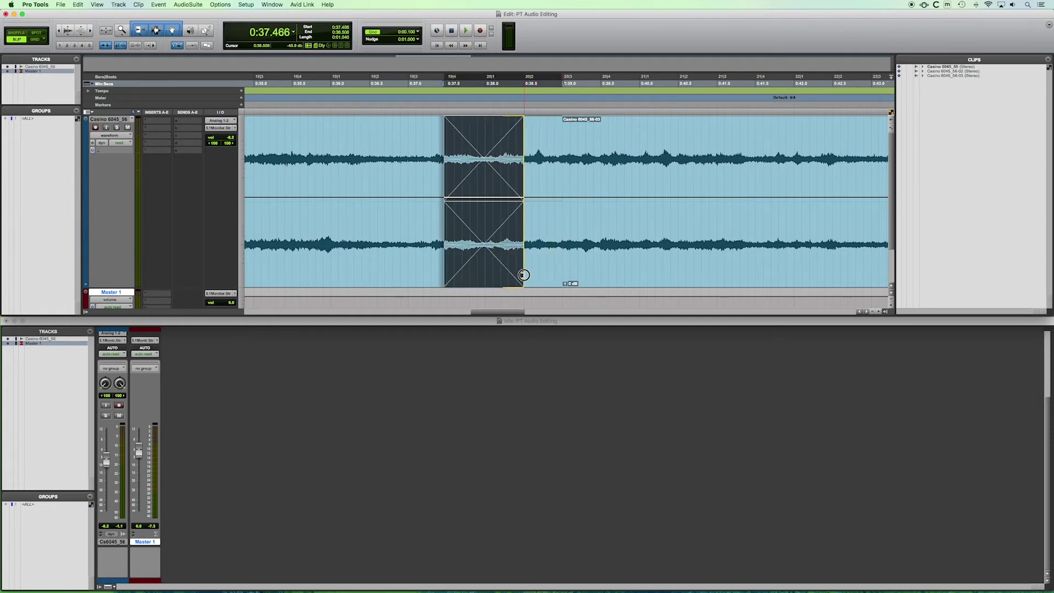
left_click_drag(514, 275, 500, 276)
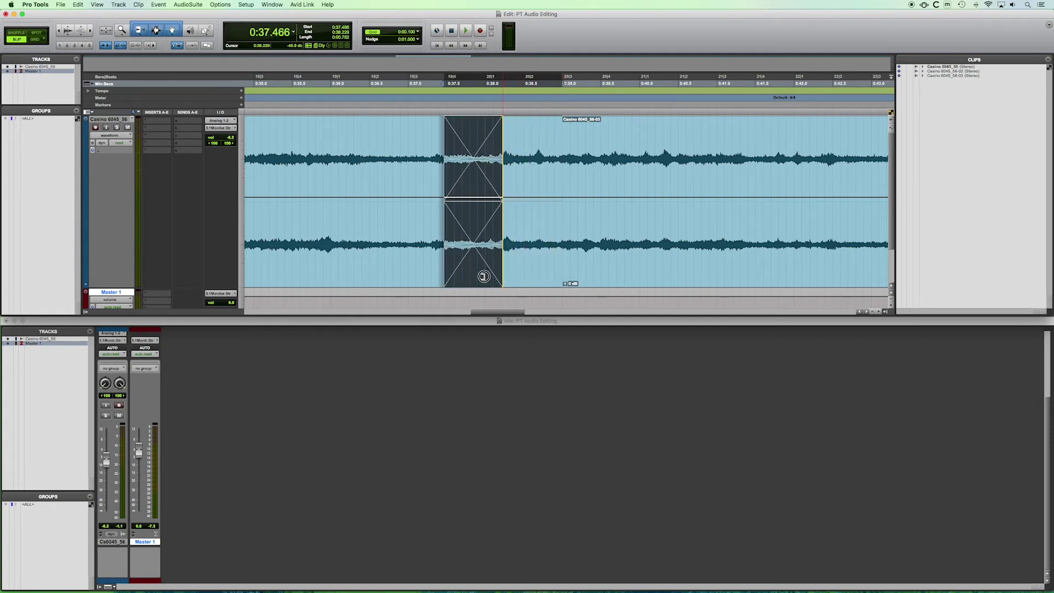
left_click_drag(445, 276, 494, 275)
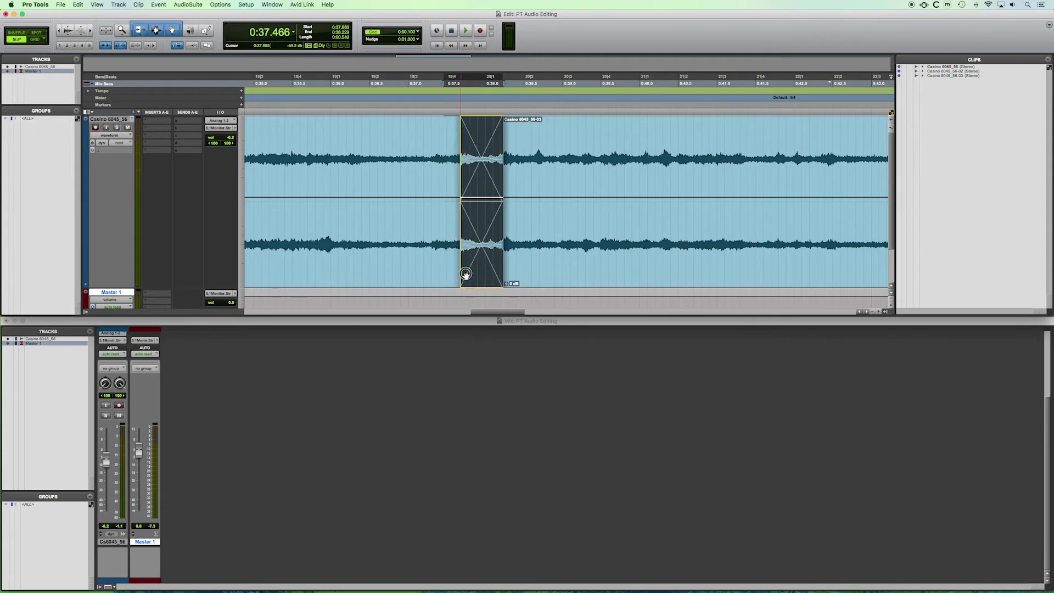
left_click(451, 143)
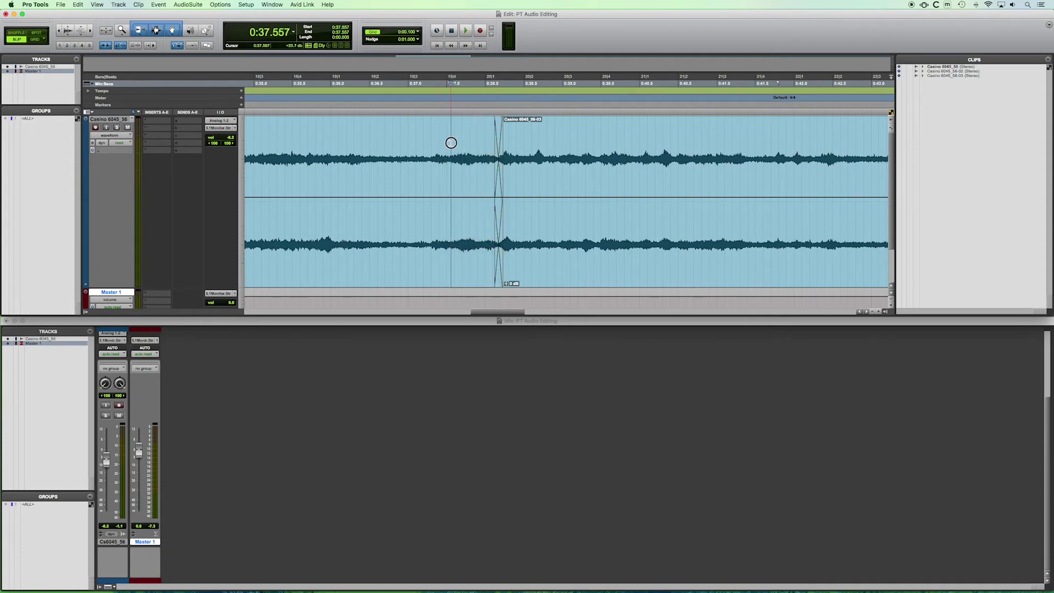
key("space")
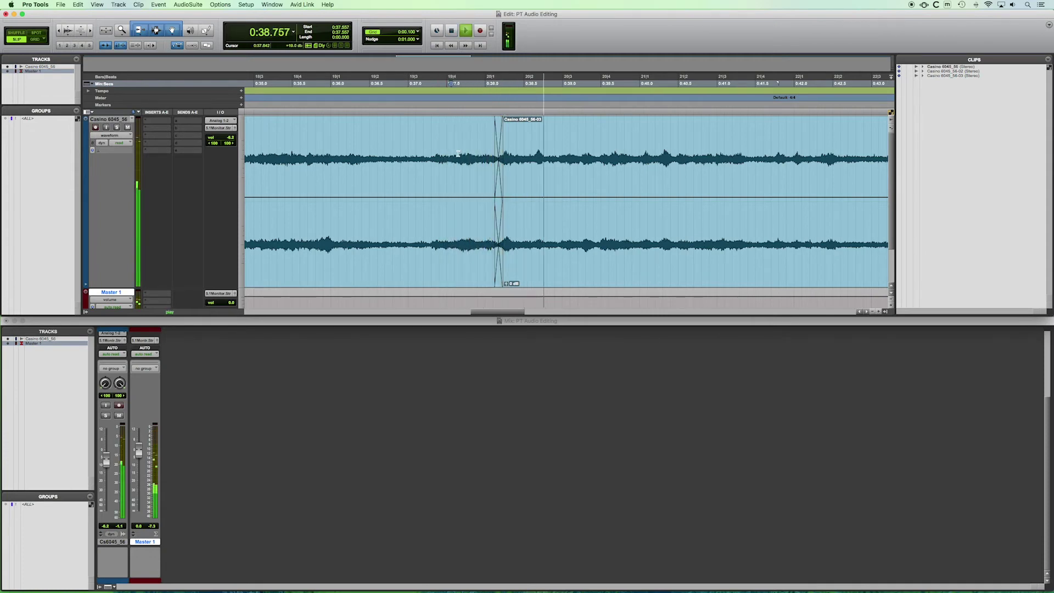
key("space")
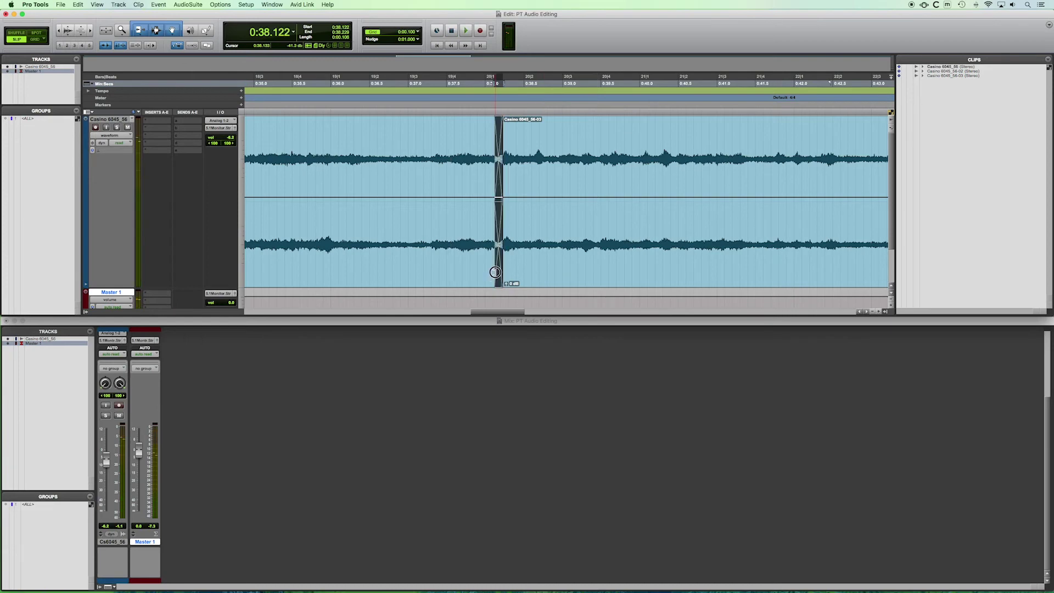
Extend the crossfade slightly and audition it again from before the join.
mouse_move(496, 273)
left_mouse_down()
mouse_move(446, 271)
mouse_move(535, 266)
left_mouse_up()
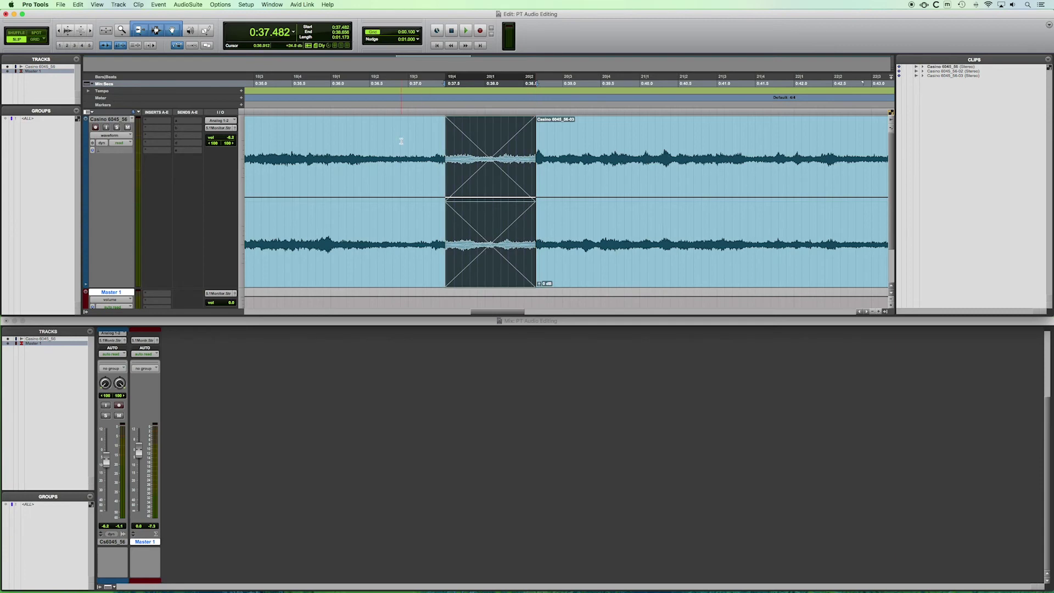
left_click(401, 141)
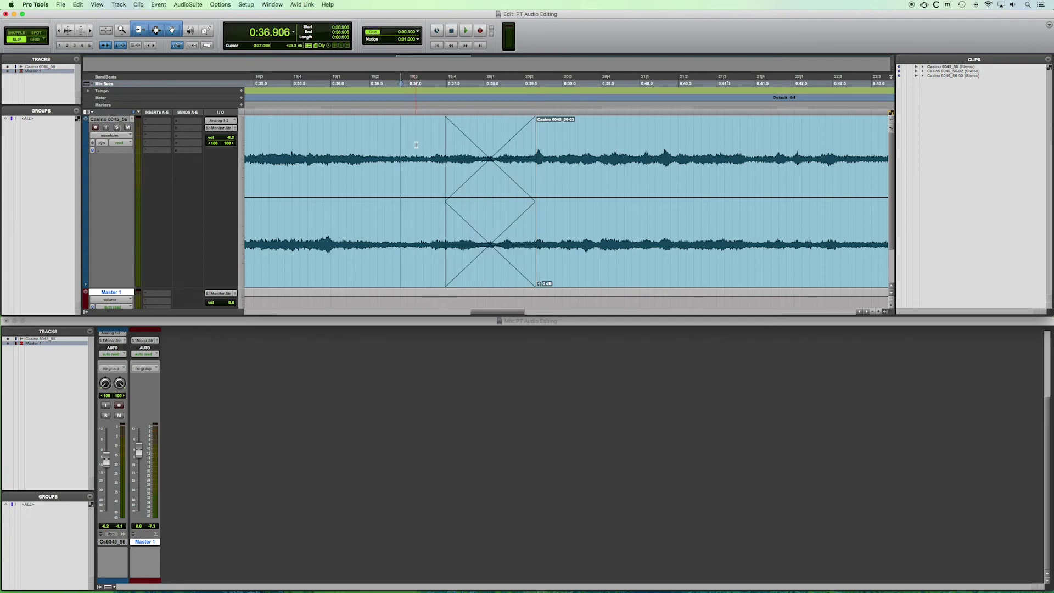
key("space")
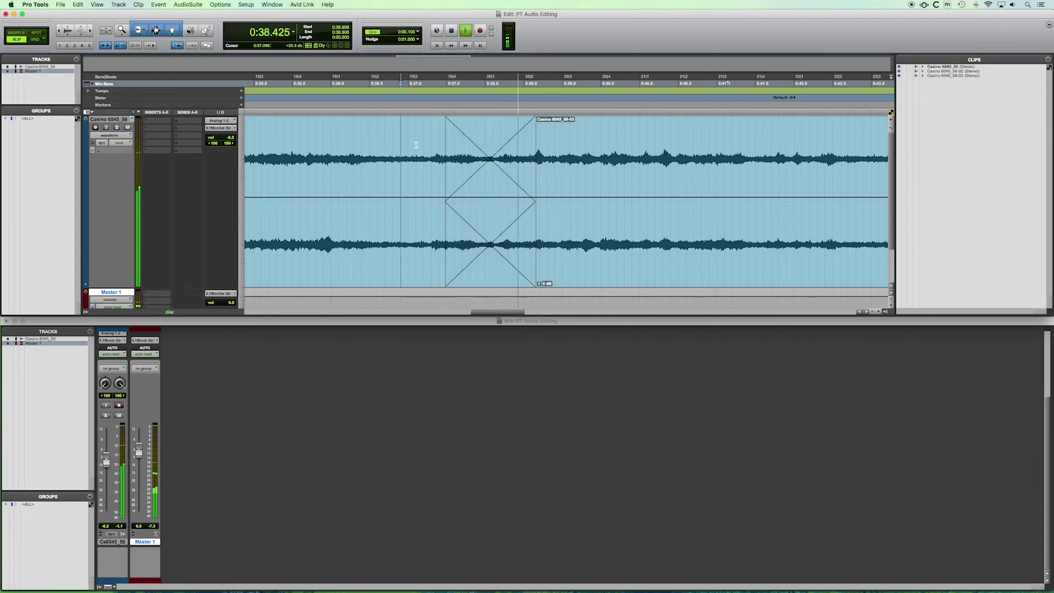
key("space")
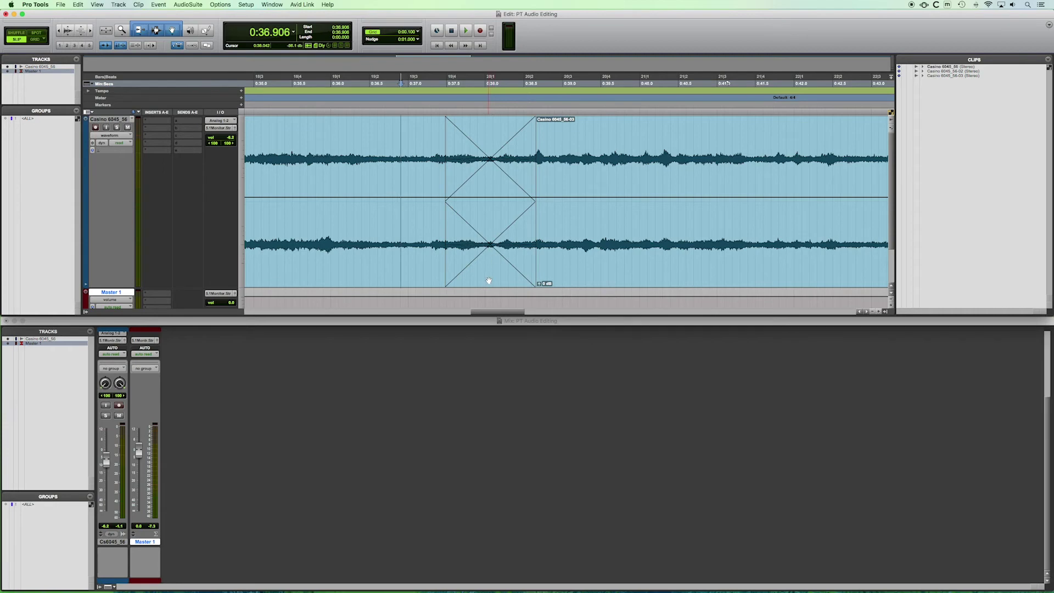
double_click(489, 279)
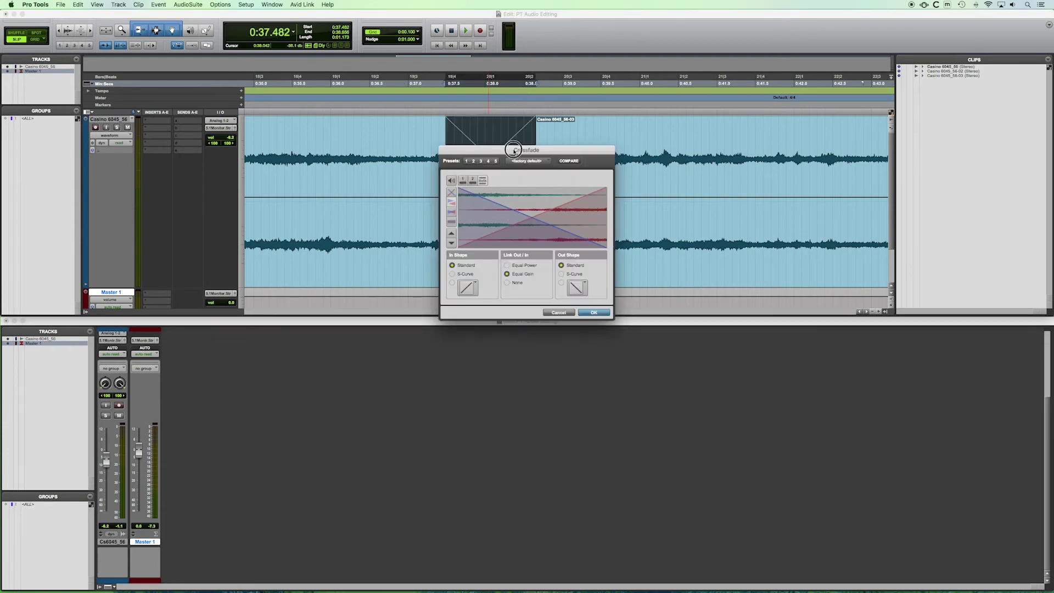
Set the crossfade to Equal Gain with Standard fade shapes and apply it.
left_click_drag(514, 152, 507, 169)
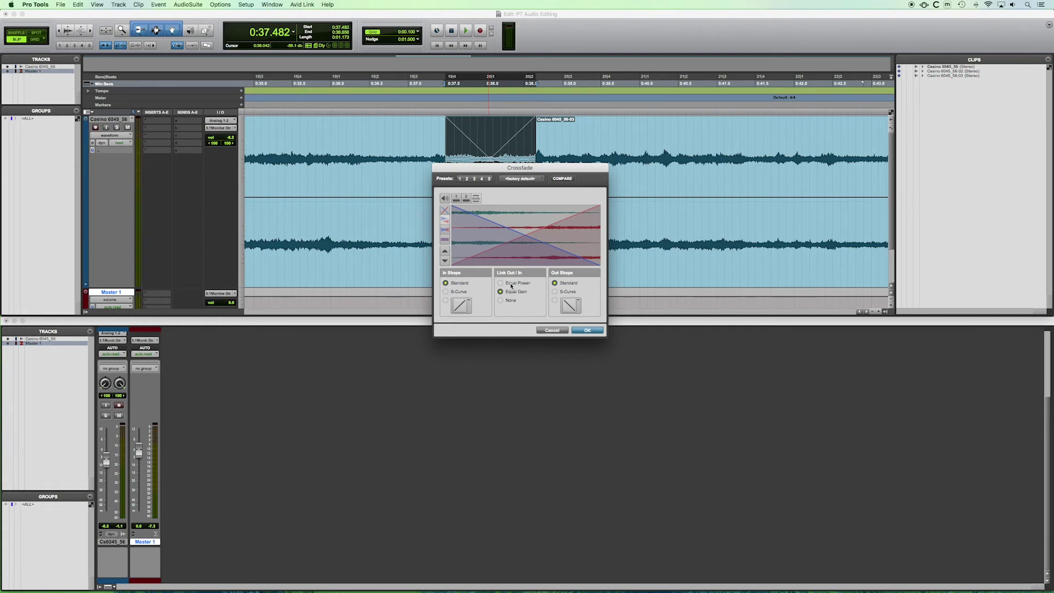
left_click(511, 284)
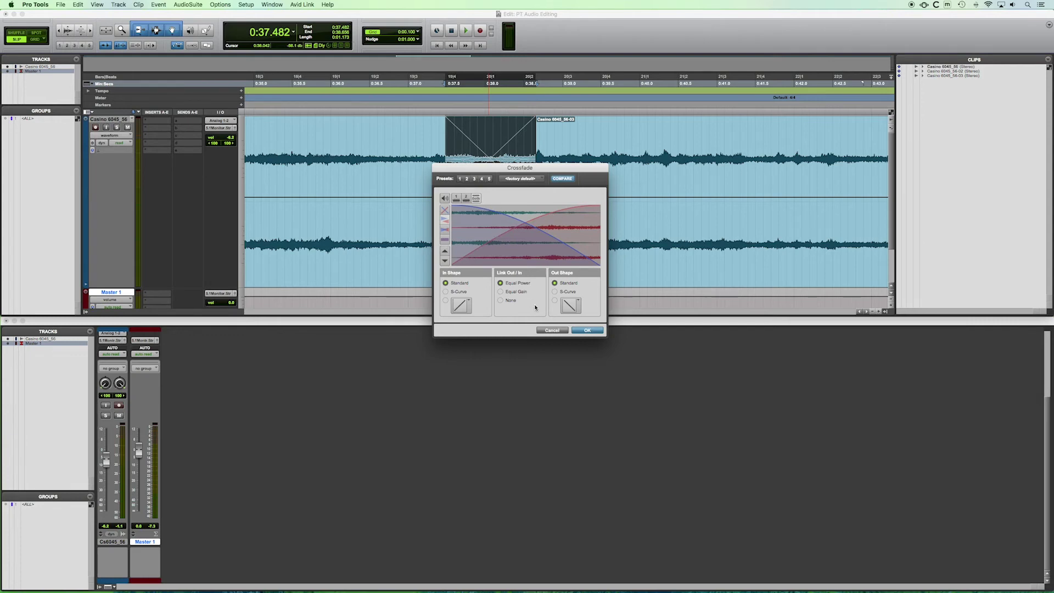
left_click(511, 293)
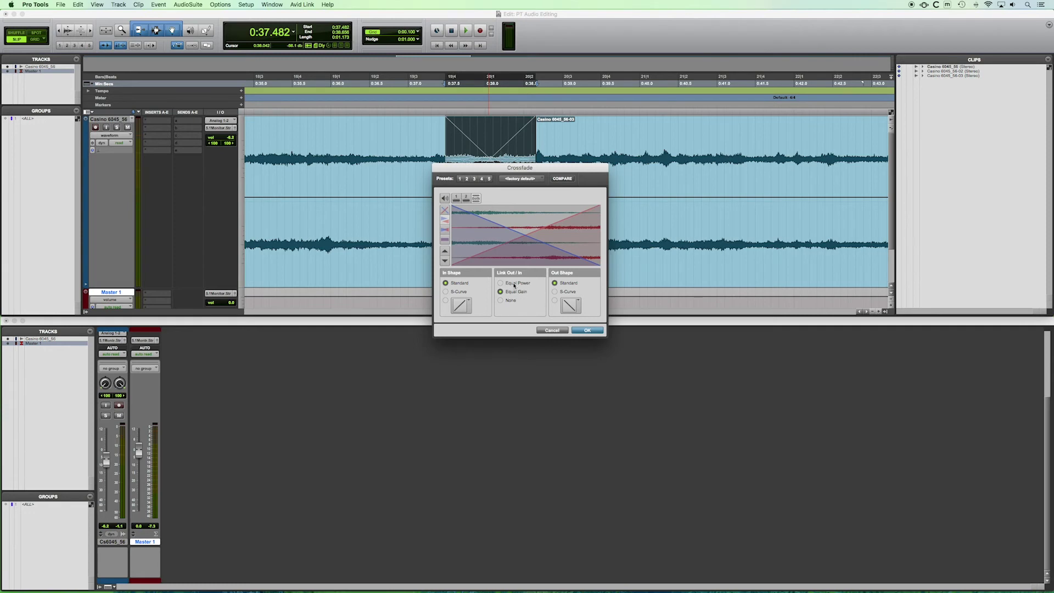
left_click(555, 292)
left_click(571, 305)
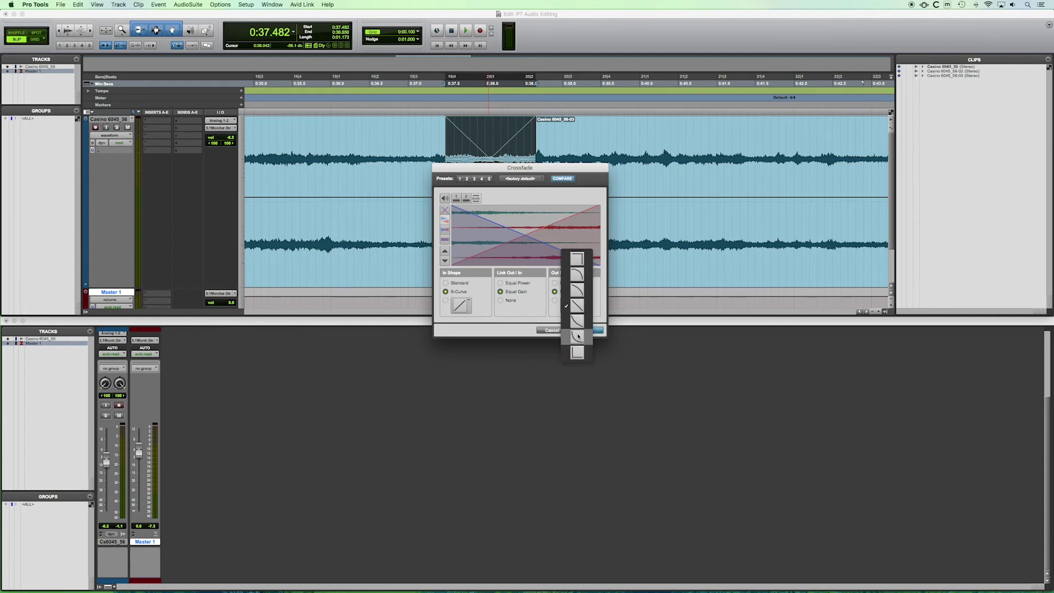
left_click(531, 270)
left_click(564, 284)
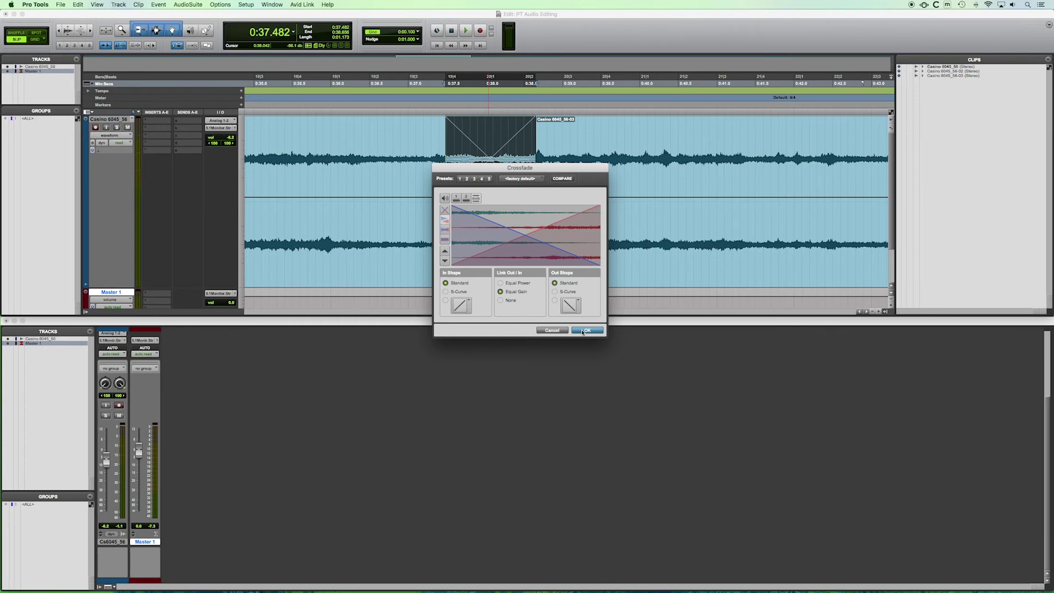
left_click(583, 331)
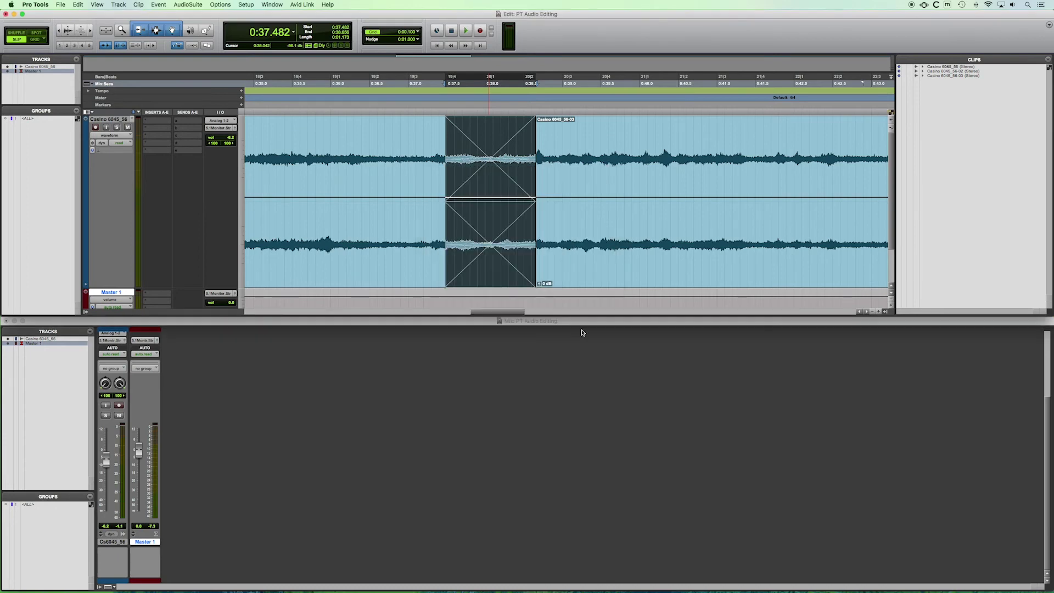
Place the insertion point before the crossfade and zoom out to show both clips.
left_click(413, 137)
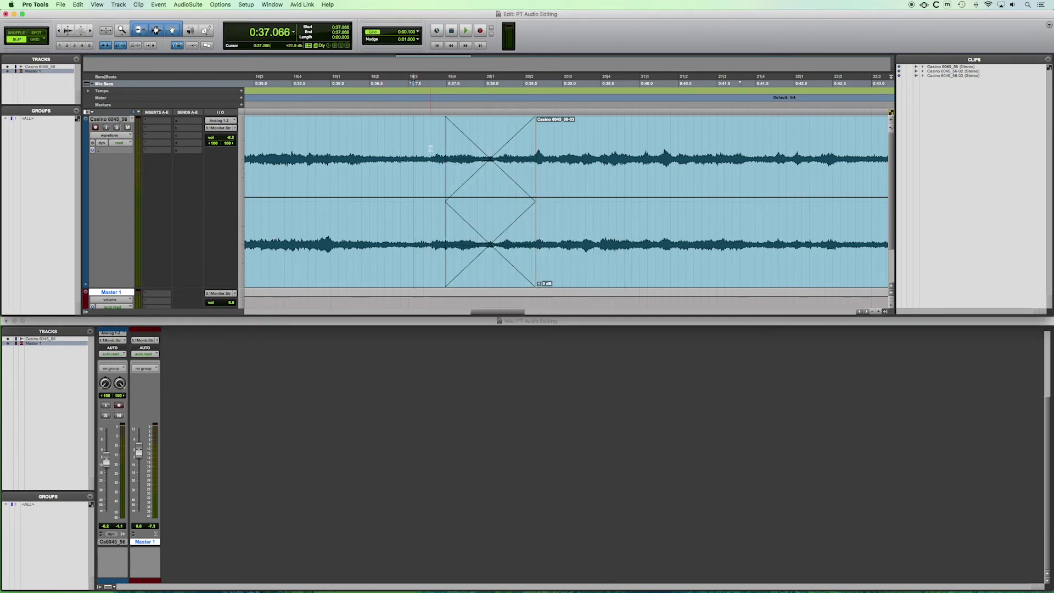
left_click(403, 144)
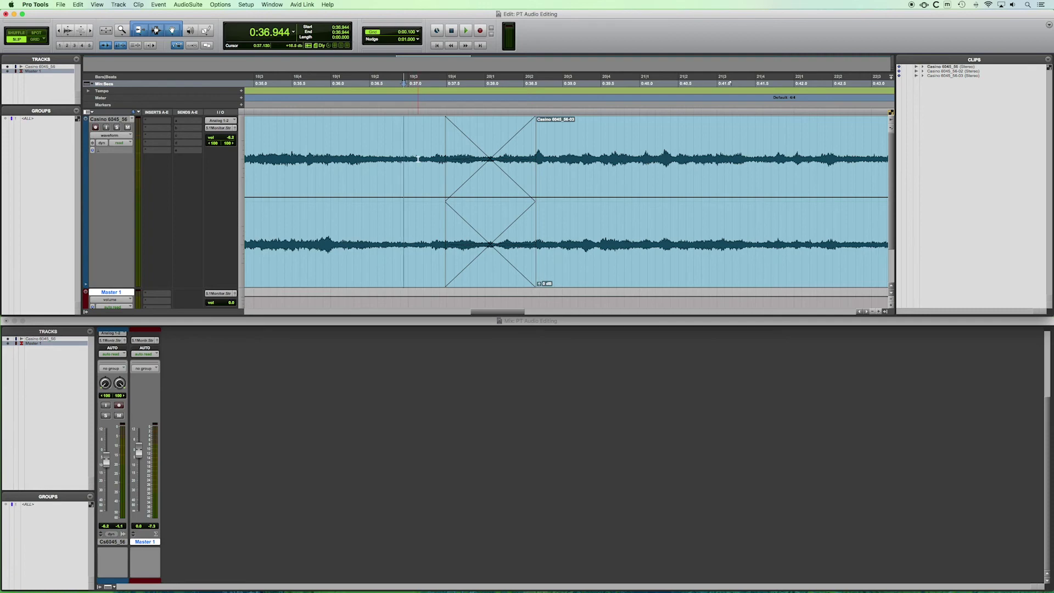
key("super+bracketleft")
key("super+bracketleft")
key("super+bracketleft")
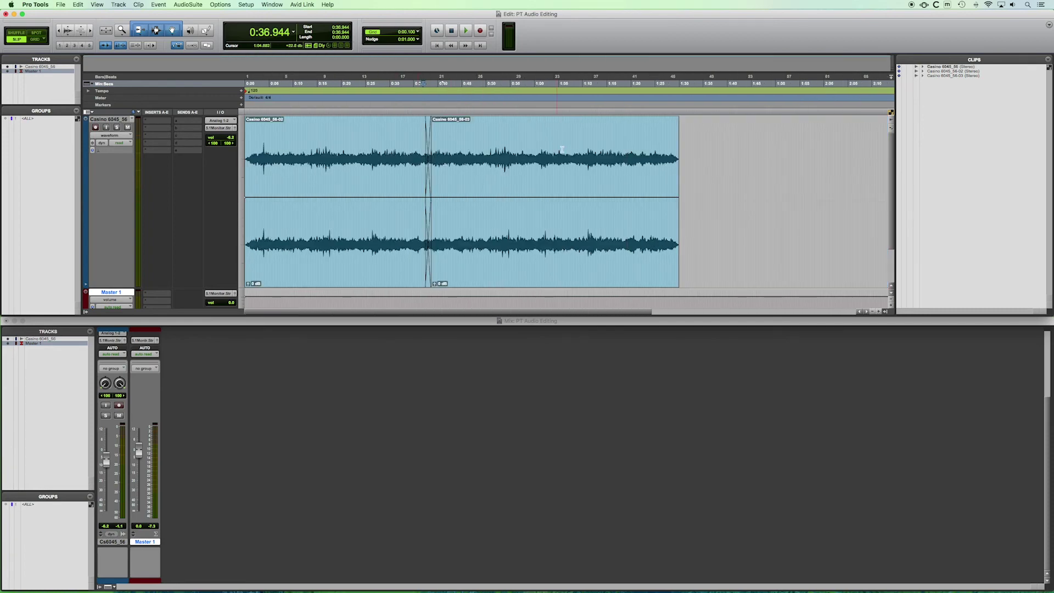
Audition the crossfade between the two casino clips, playing from about 0:34 and stopping.
left_click_drag(687, 138, 245, 159)
left_click(515, 157)
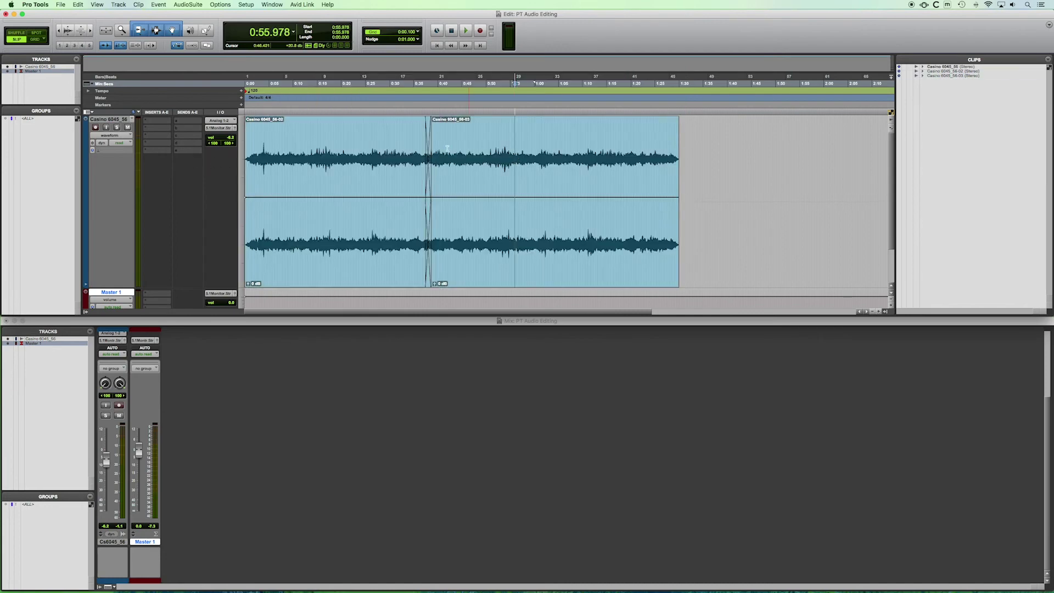
left_click(411, 150)
key("space")
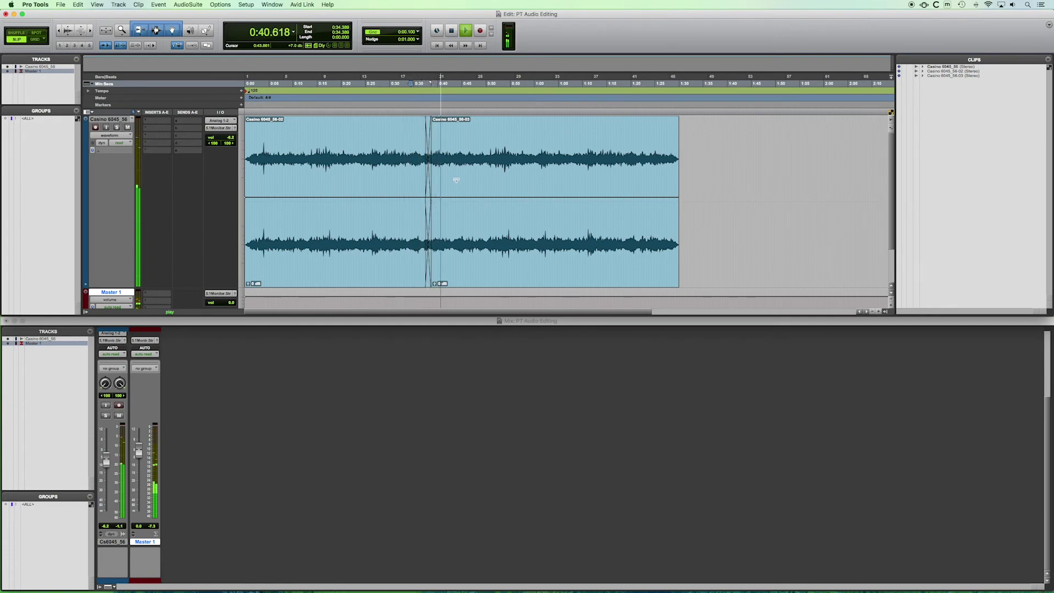
key("space")
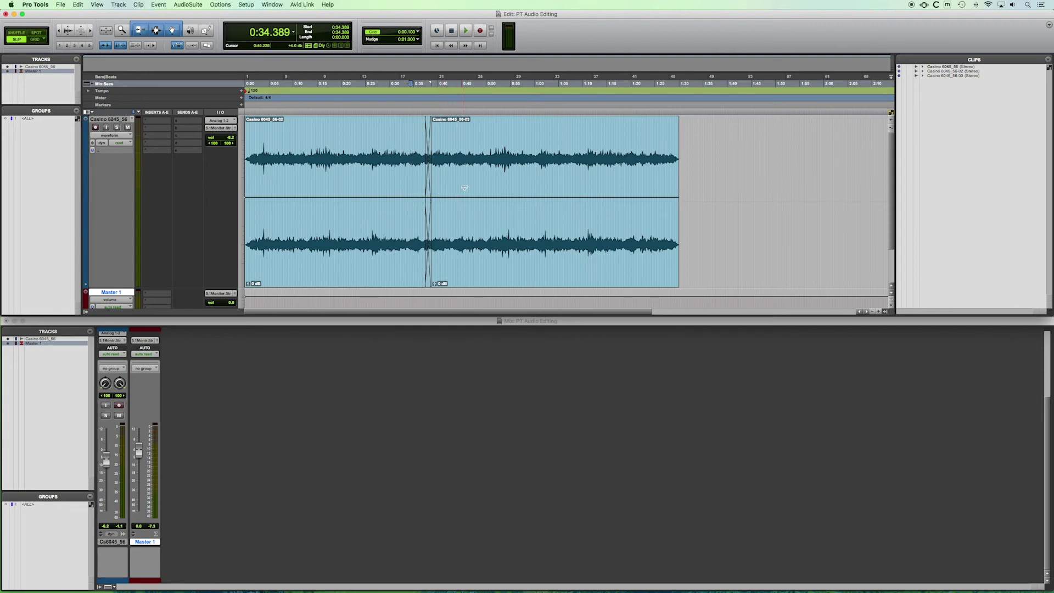
Copy both joined casino clips and paste the duplicate pair after the originals.
scroll(465, 188, "right", 2)
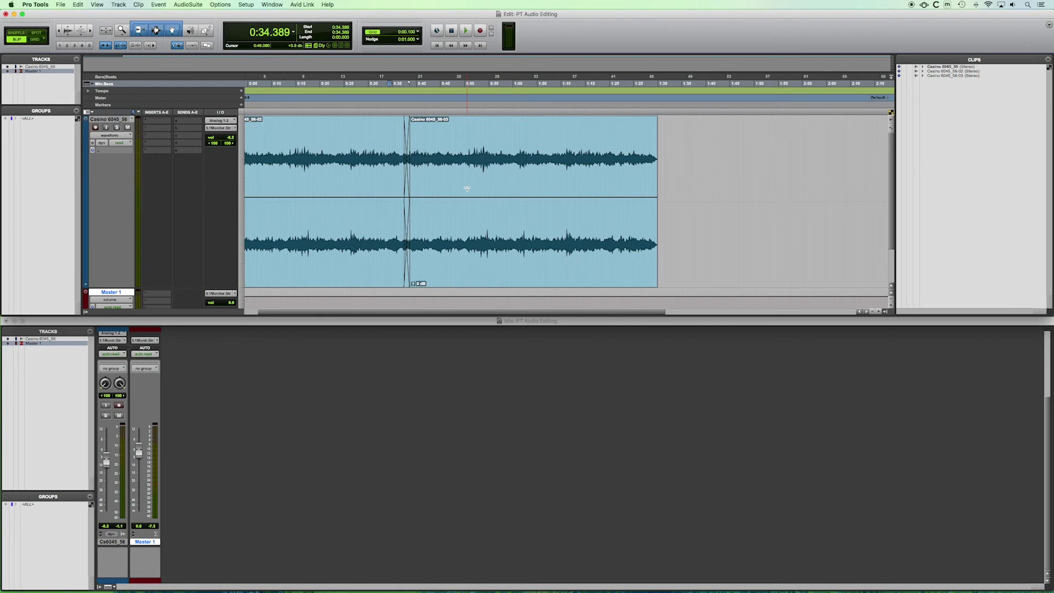
scroll(466, 188, "left", 2)
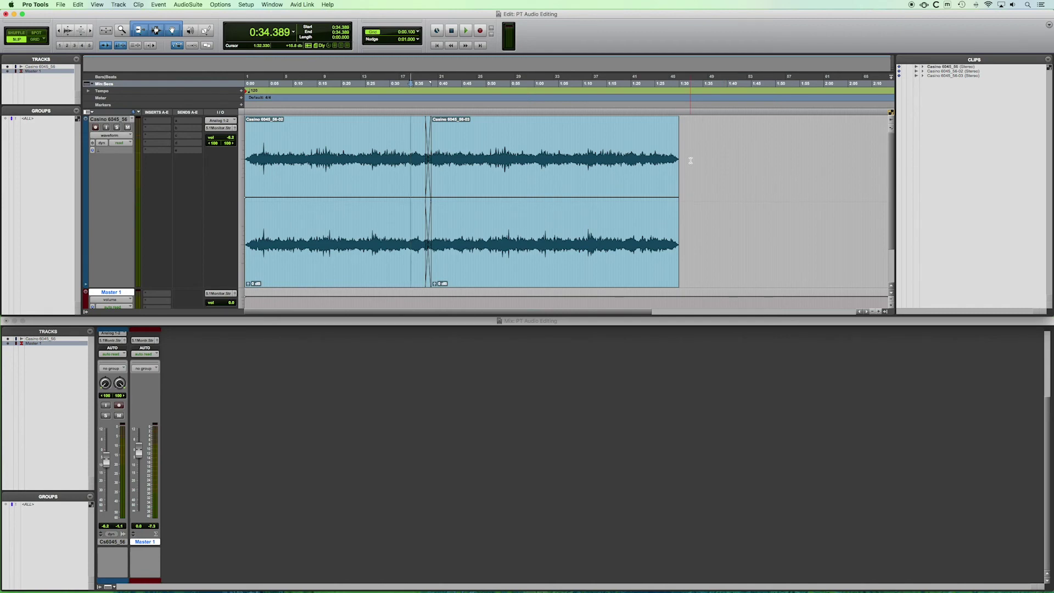
left_click_drag(690, 159, 219, 169)
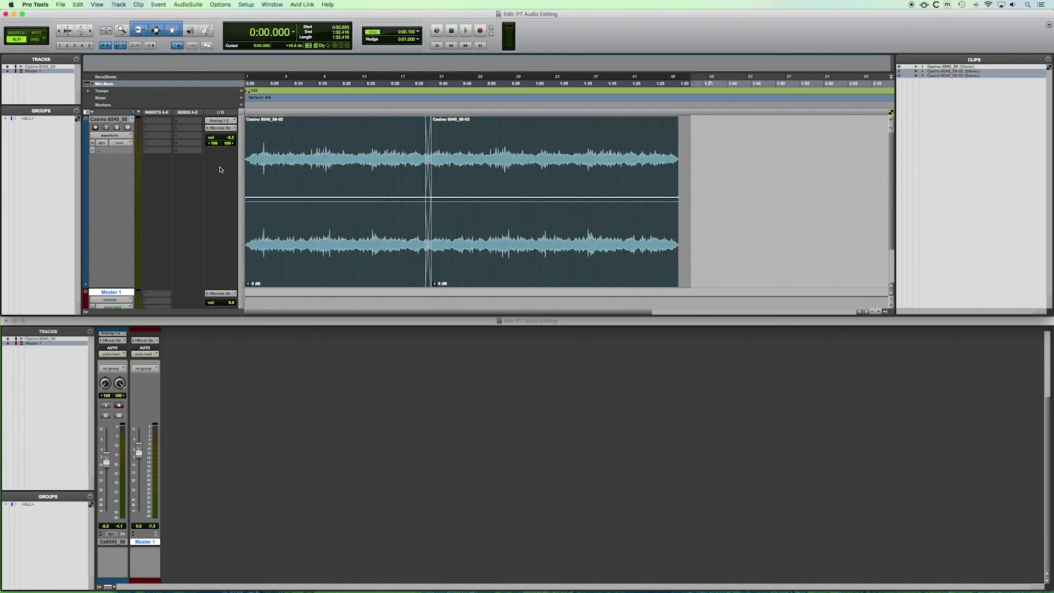
left_click(765, 148)
key("ctrl+v")
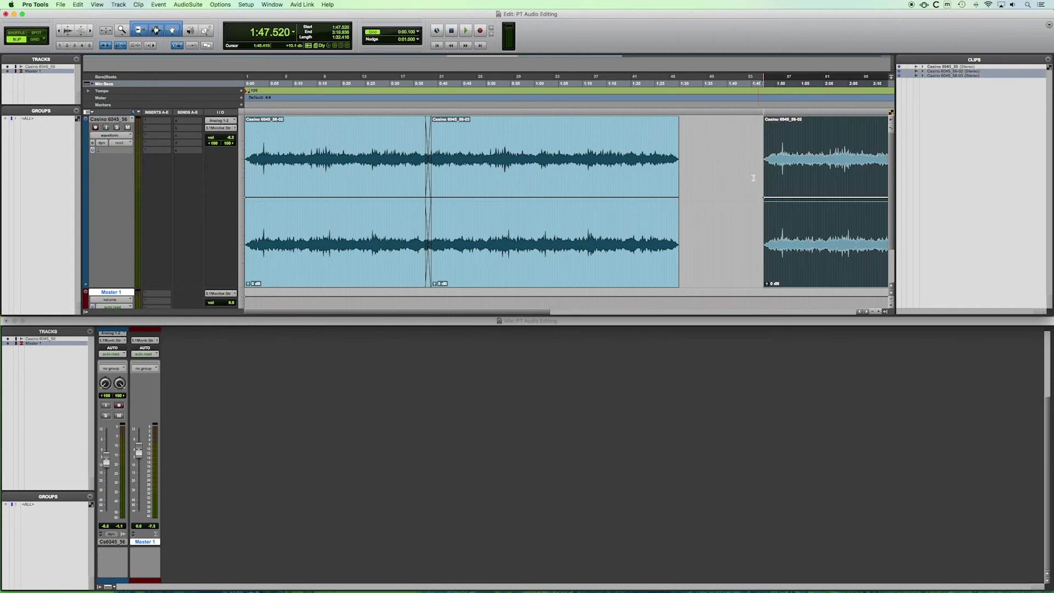
Zoom out to the whole session, showing the pasted pair from around 1:47, and deselect.
scroll(713, 174, "right", 2)
scroll(713, 174, "right", 3)
scroll(712, 173, "right", 1)
scroll(709, 171, "right", 3)
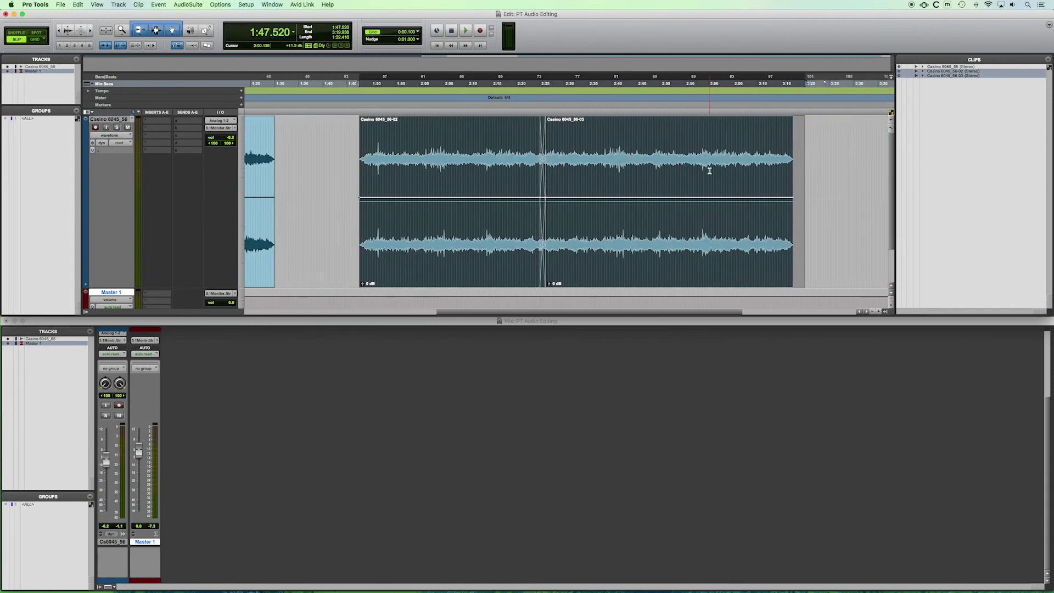
scroll(709, 171, "left", 1)
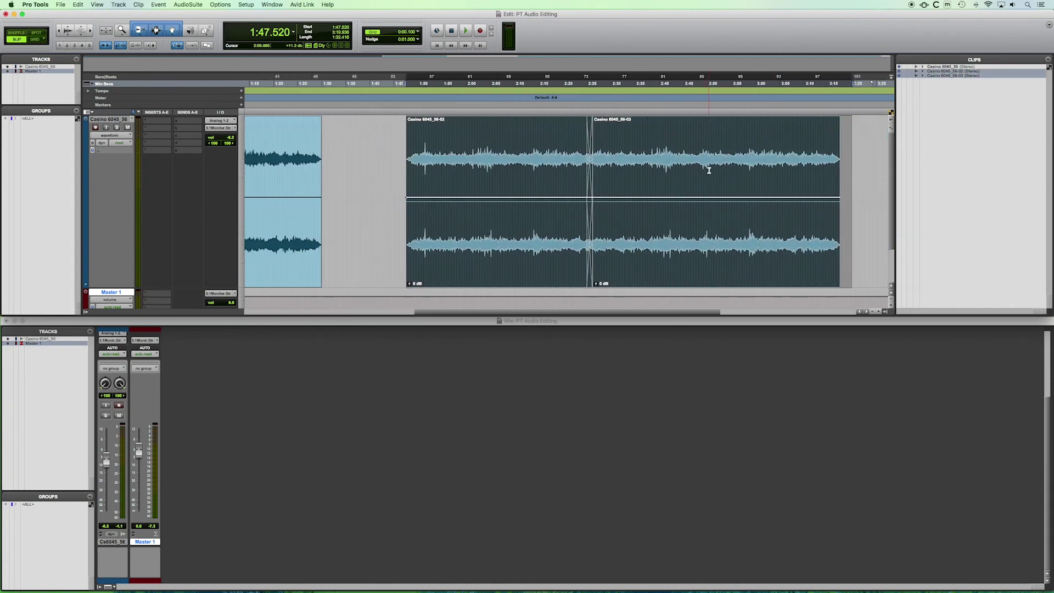
scroll(709, 170, "left", 2)
scroll(709, 170, "left", 2)
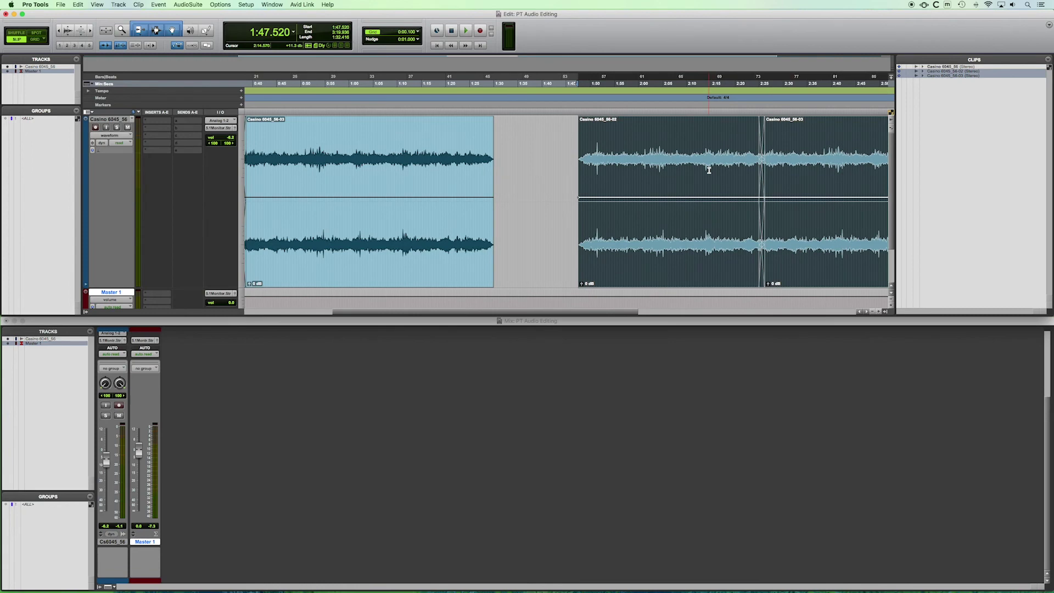
key("r")
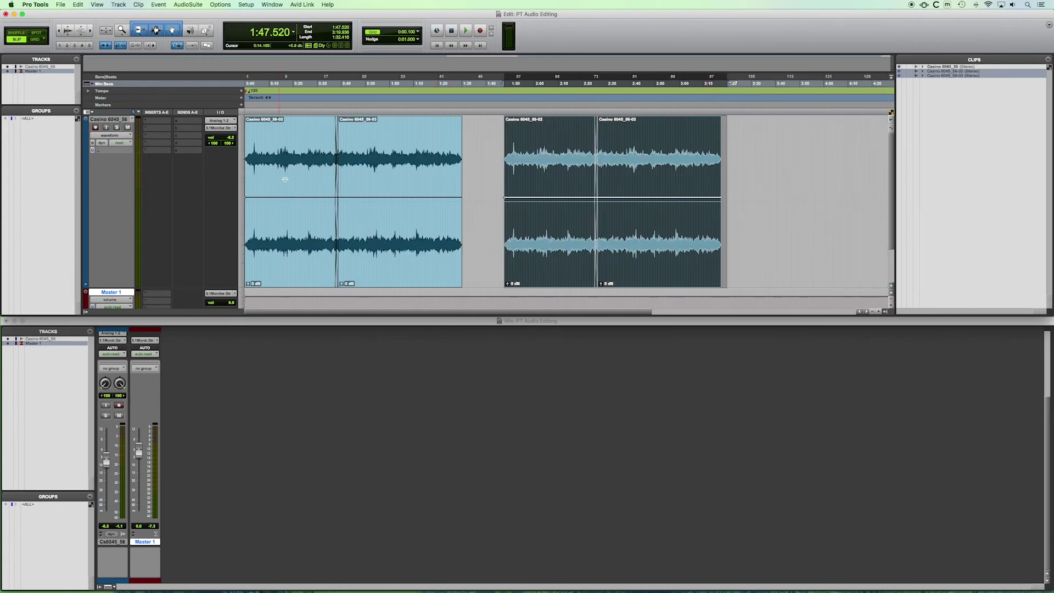
left_click(497, 156)
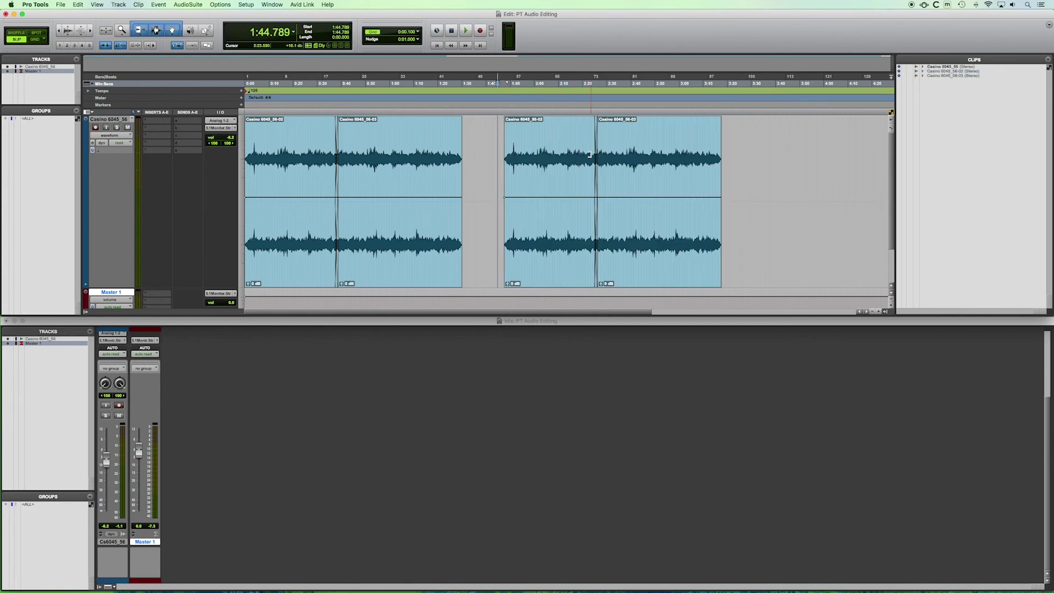
left_click_drag(586, 152, 608, 154)
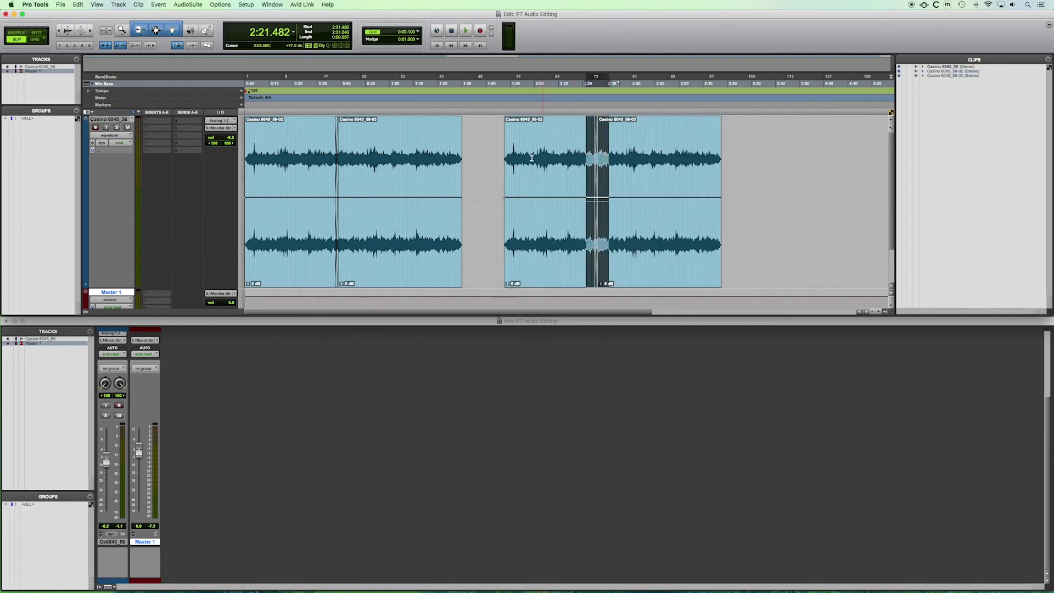
left_click(490, 150)
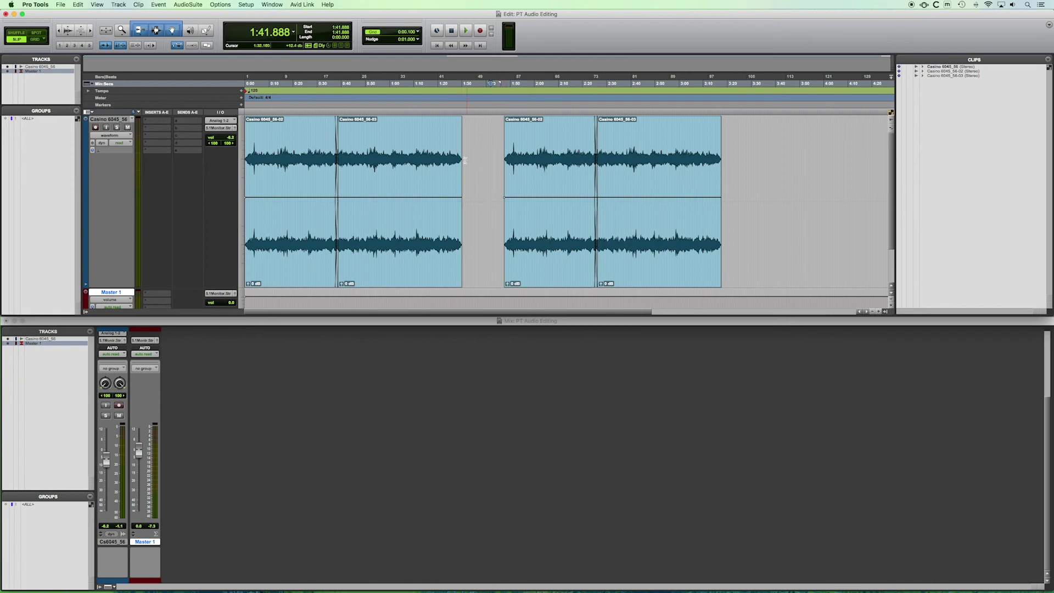
left_click_drag(506, 171, 525, 174)
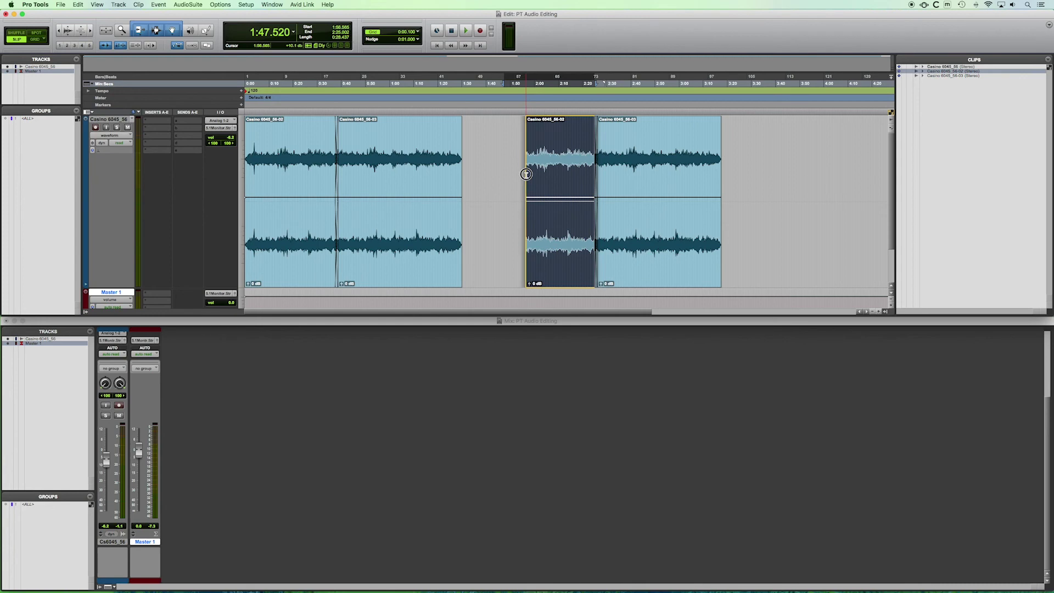
left_click_drag(526, 173, 502, 174)
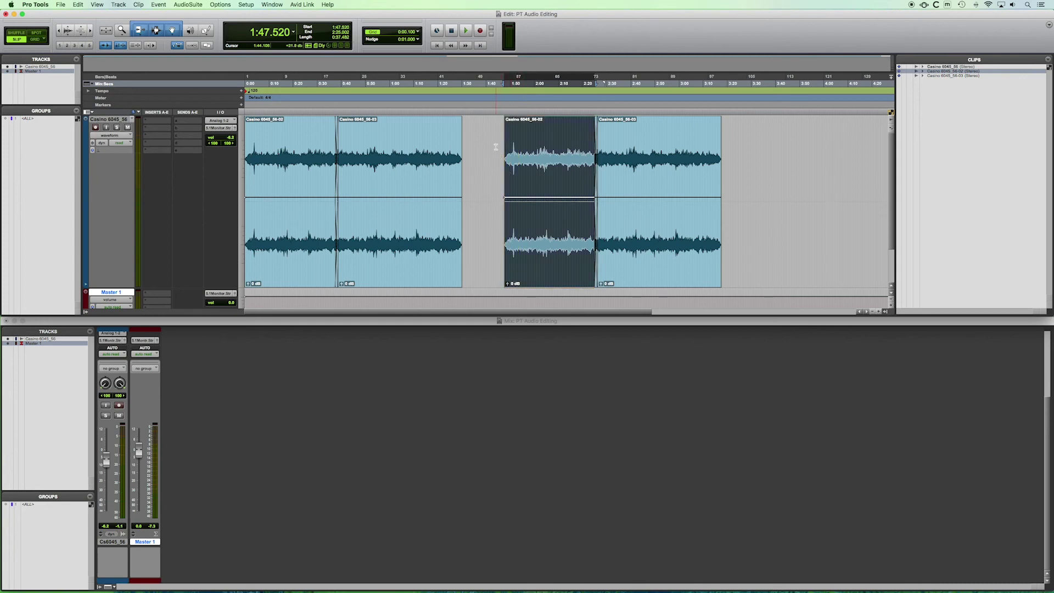
left_click(509, 166)
left_click(520, 221)
key("super+bracketright")
key("super+bracketright")
key("super+bracketright")
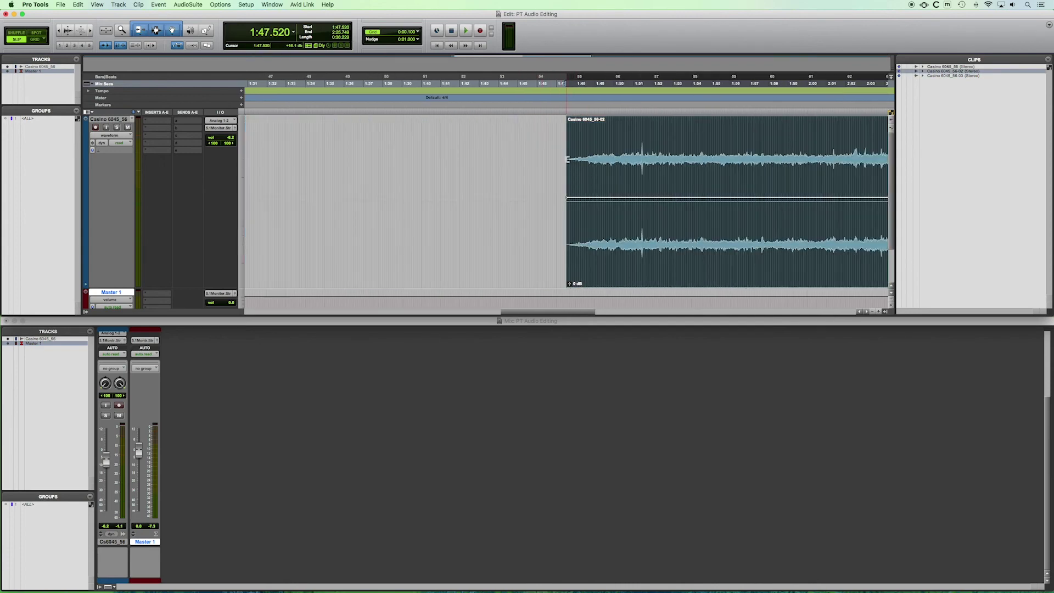
left_click(565, 150)
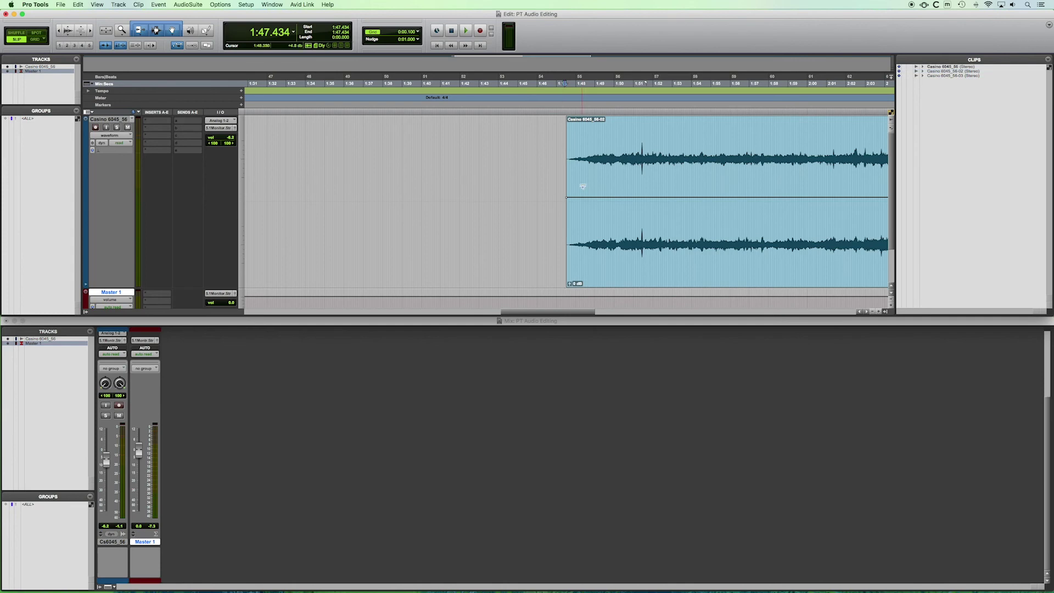
key("space")
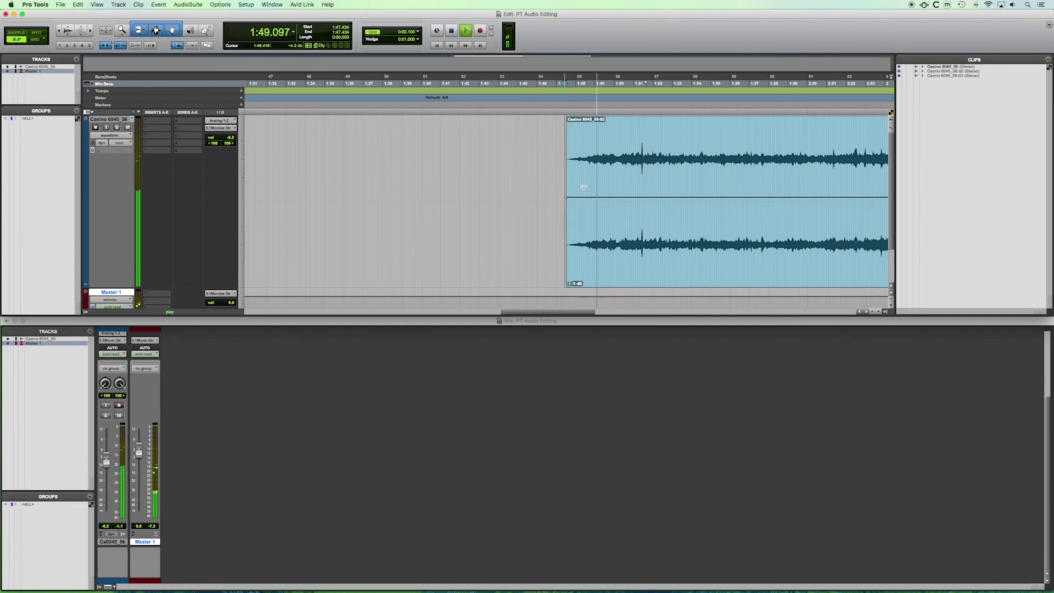
key("space")
key("super+bracketleft")
key("super+bracketleft")
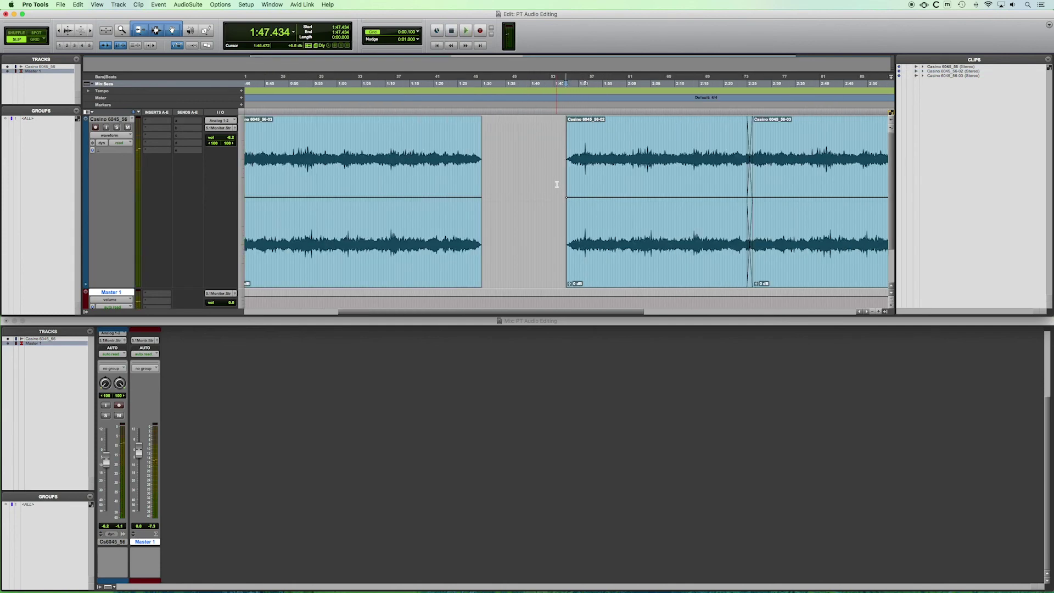
key("super+bracketleft")
left_click(551, 247)
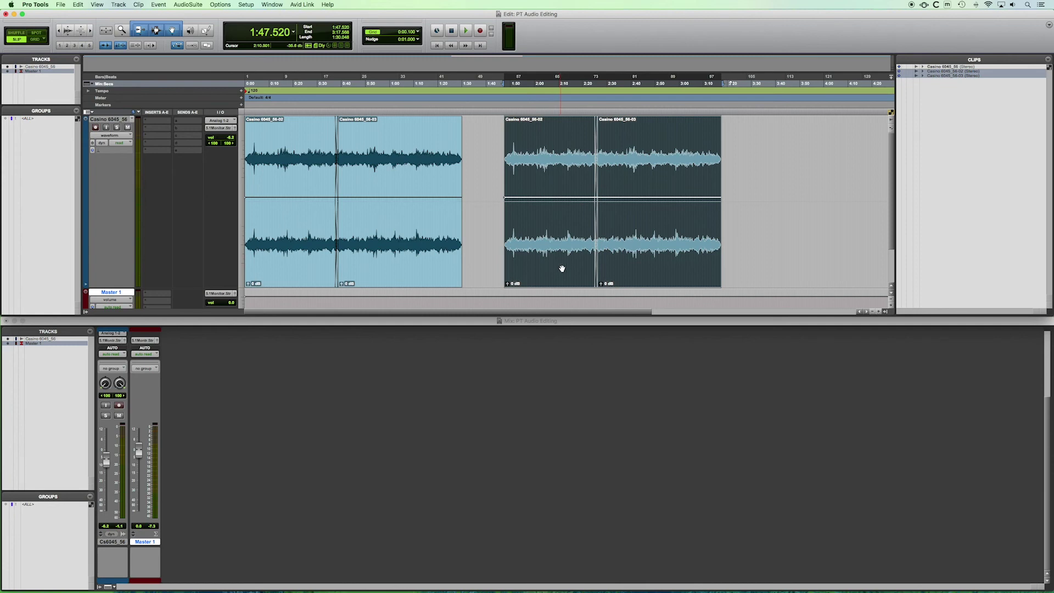
Trim the third clip's start later and slide the right clip pair left into the gap.
left_click(493, 196)
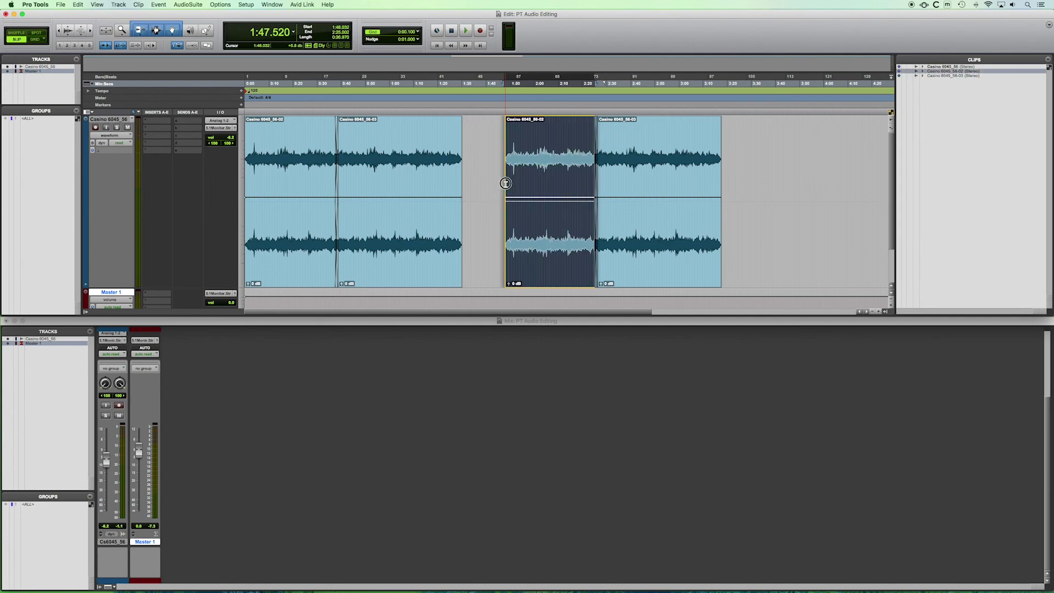
left_click_drag(504, 186, 518, 186)
left_click(646, 278, "shift")
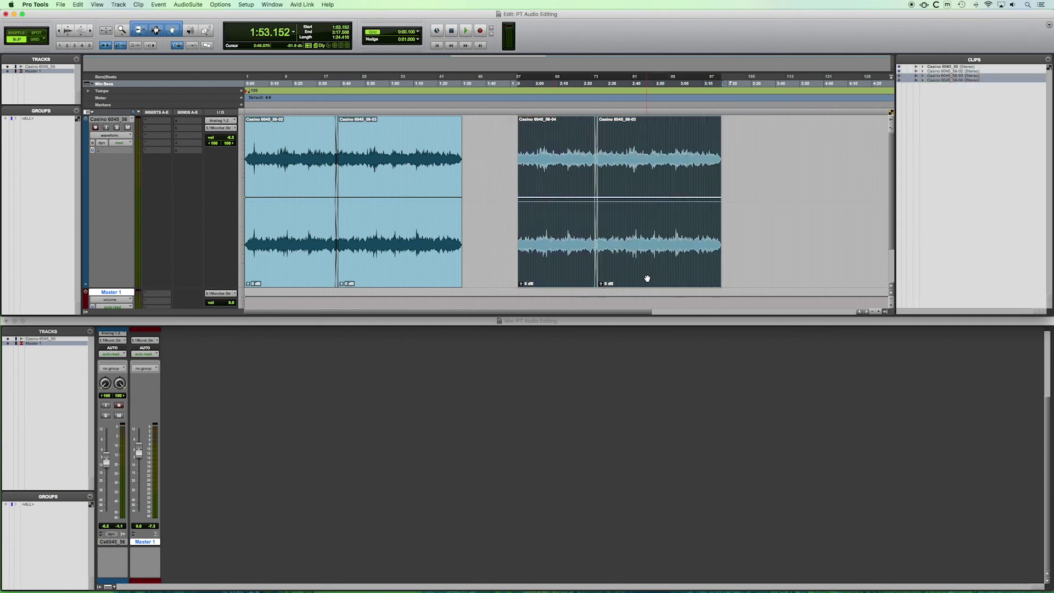
left_click_drag(647, 278, 646, 275)
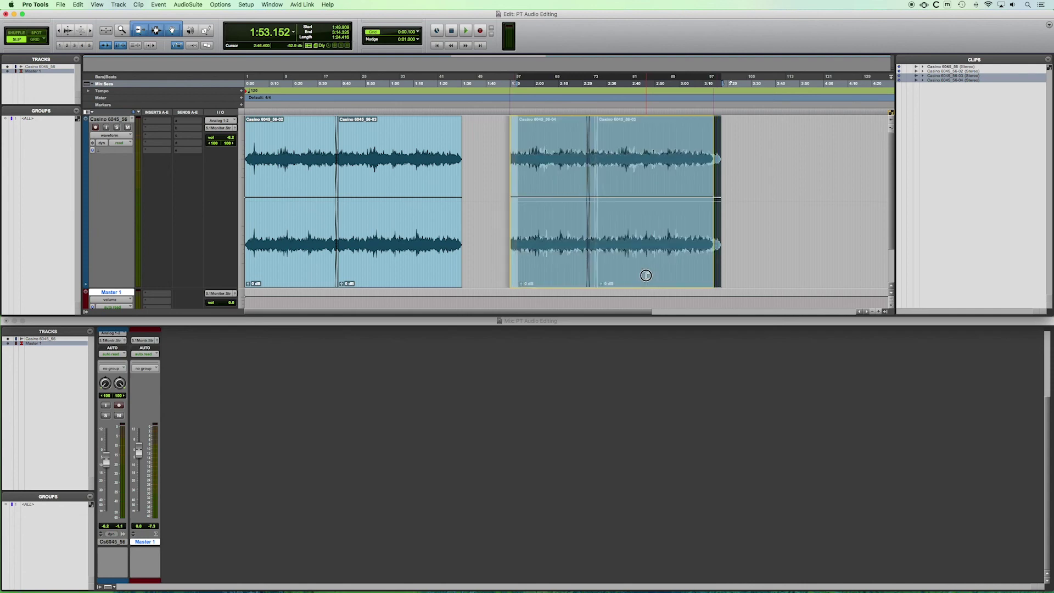
left_click_drag(646, 275, 629, 275)
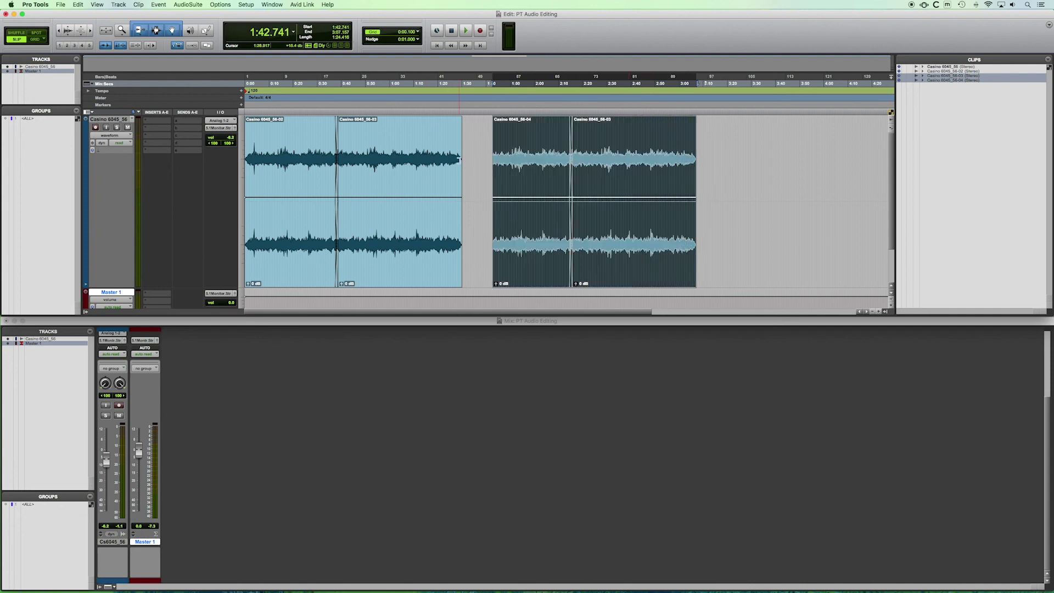
Shorten the second clip's end and butt the right pair against it at about 1:22.
left_click_drag(459, 164, 449, 167)
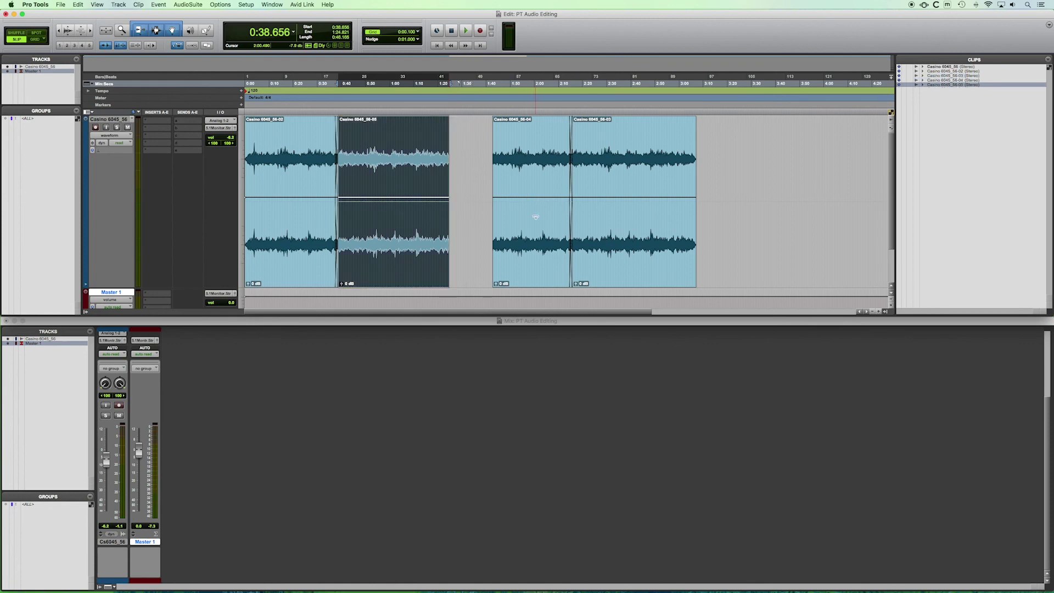
left_click(529, 242)
left_click(612, 257, "shift")
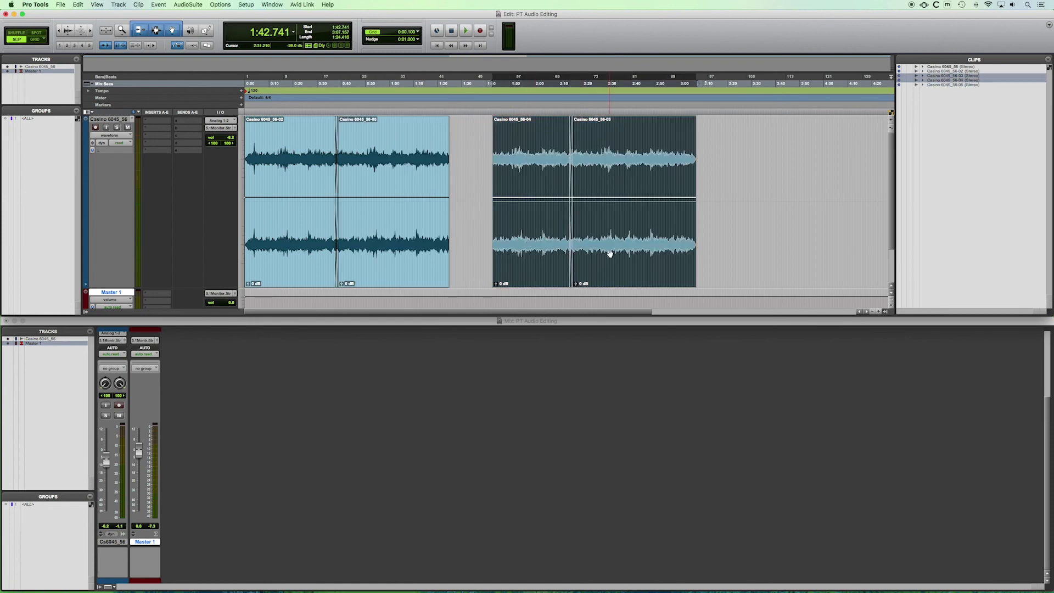
left_click_drag(626, 253, 578, 252)
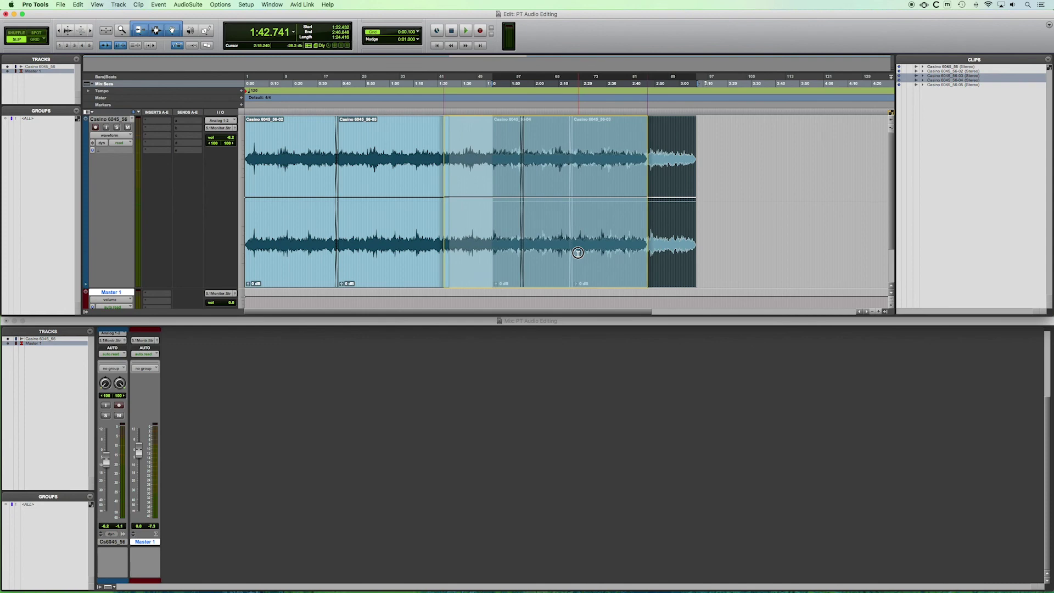
left_click_drag(578, 253, 568, 239)
key("super+bracketright")
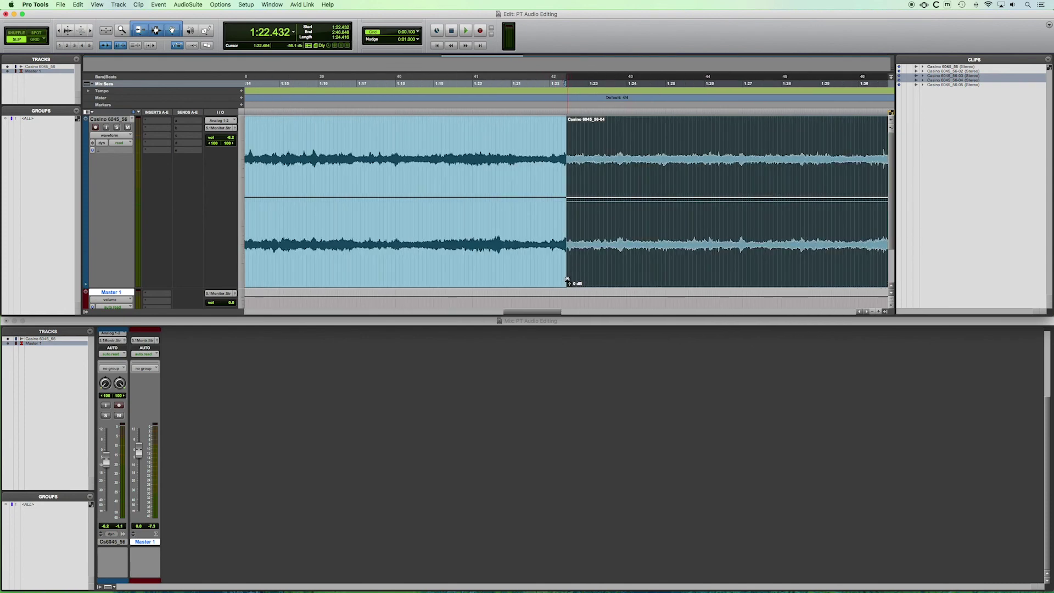
Crossfade the second and third clips near 1:22 and play back through the join.
mouse_move(568, 282)
left_mouse_down()
mouse_move(591, 254)
mouse_move(607, 258)
left_mouse_up()
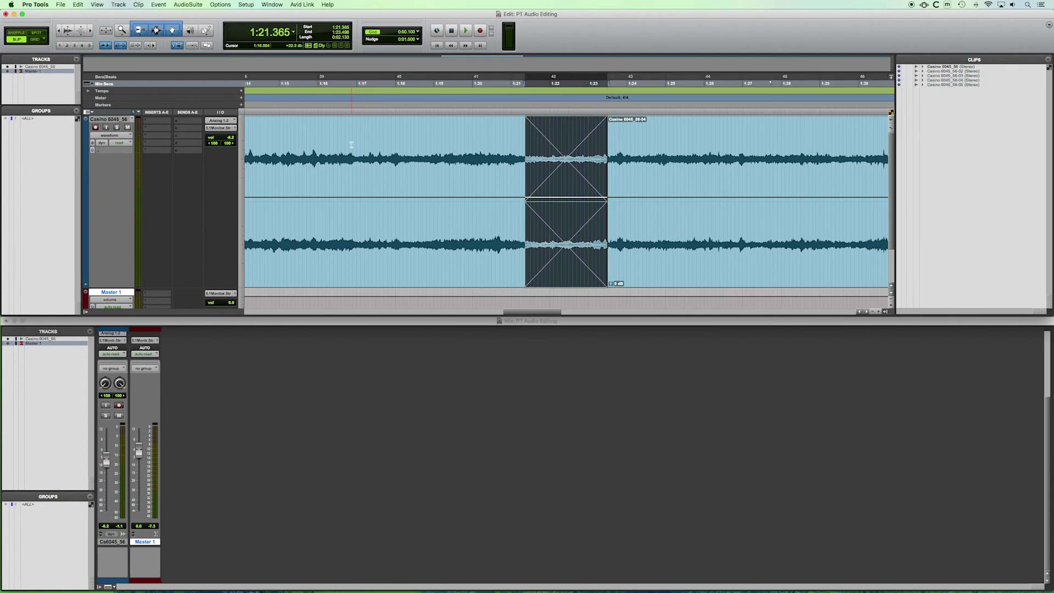
left_click(401, 139)
key("space")
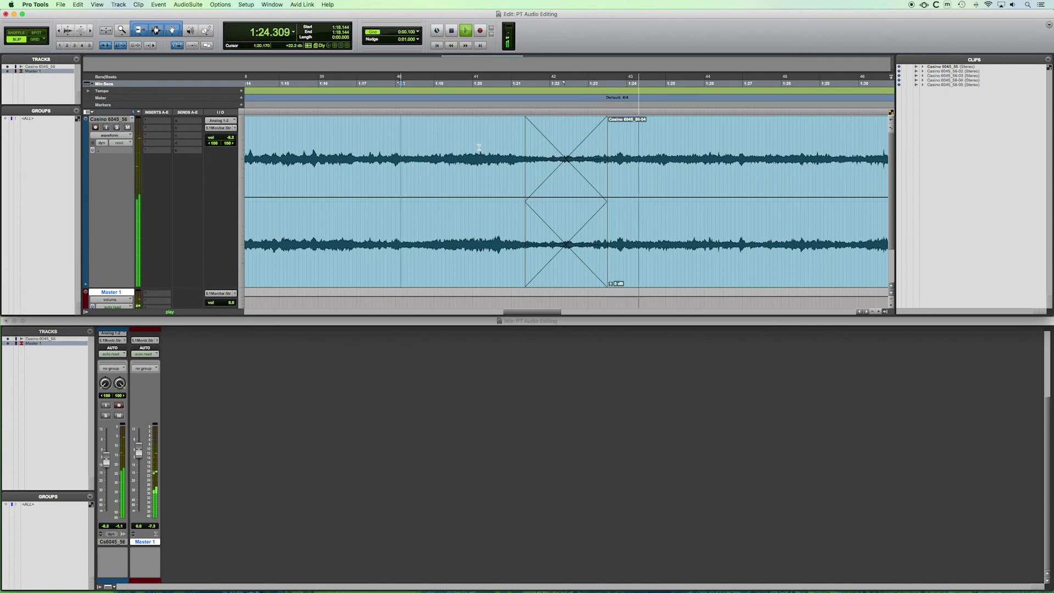
key("super+bracketleft")
key("super+bracketleft")
key("super+bracketleft")
key("super+bracketleft")
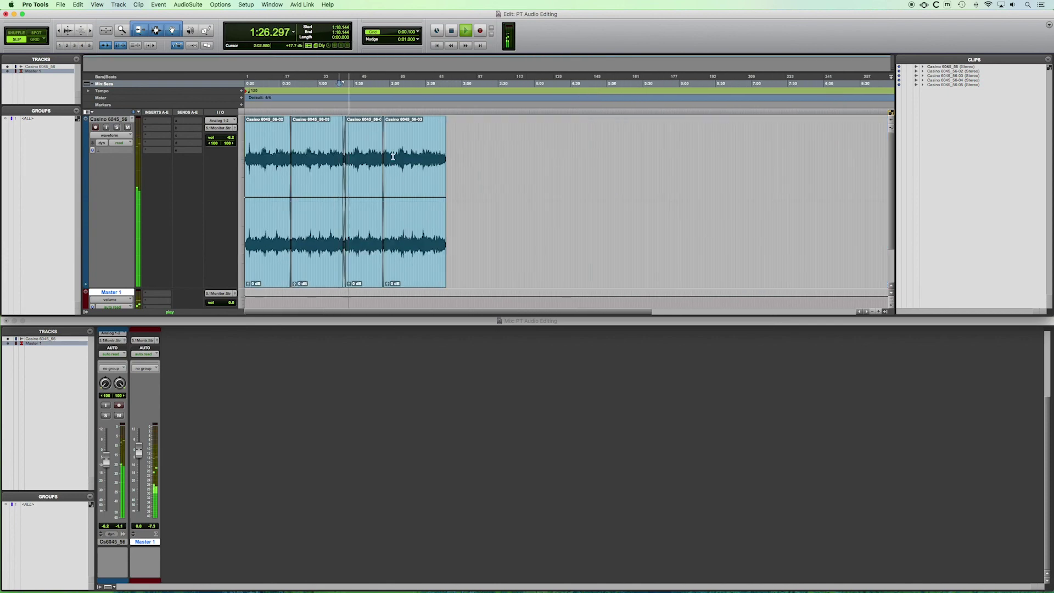
Stop playback, set the position at about 3:06, and zoom in on the four clips.
key("space")
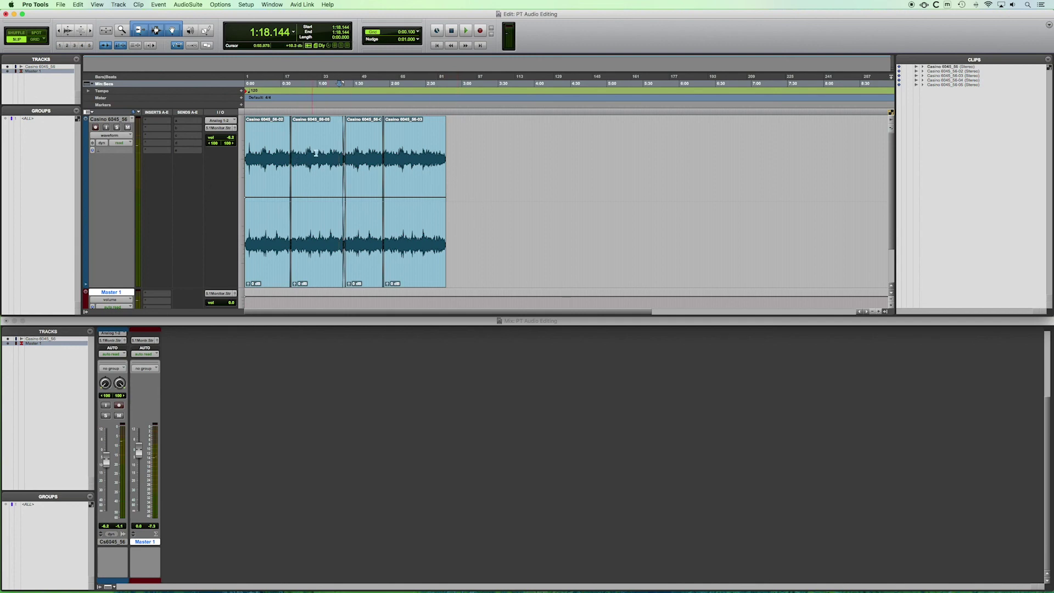
left_click(469, 154)
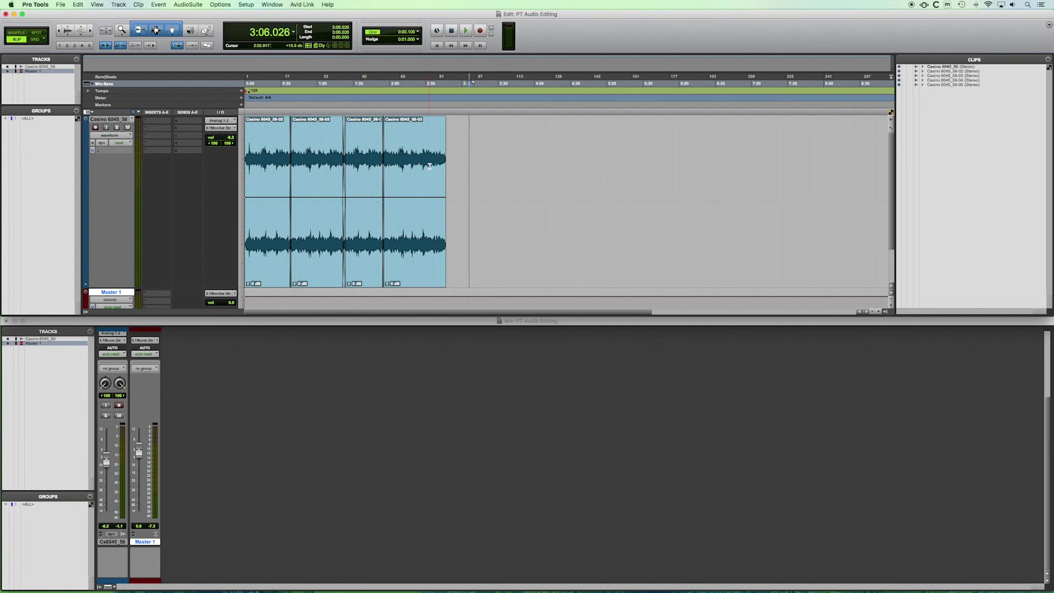
scroll(430, 166, "up", 1)
scroll(429, 168, "up", 2)
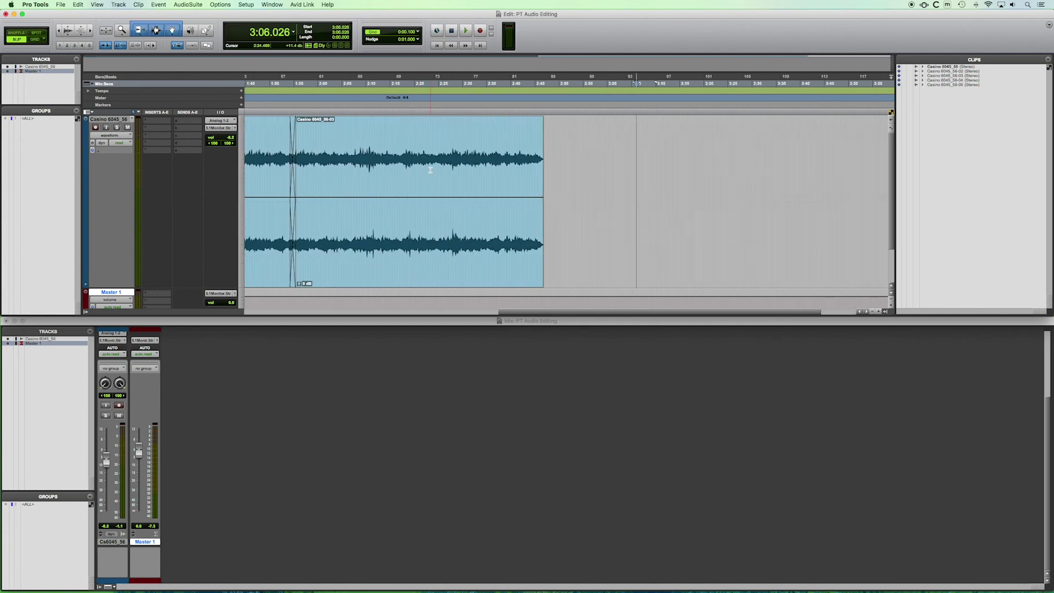
scroll(430, 169, "up", 2)
scroll(430, 170, "left", 3)
scroll(430, 170, "left", 1)
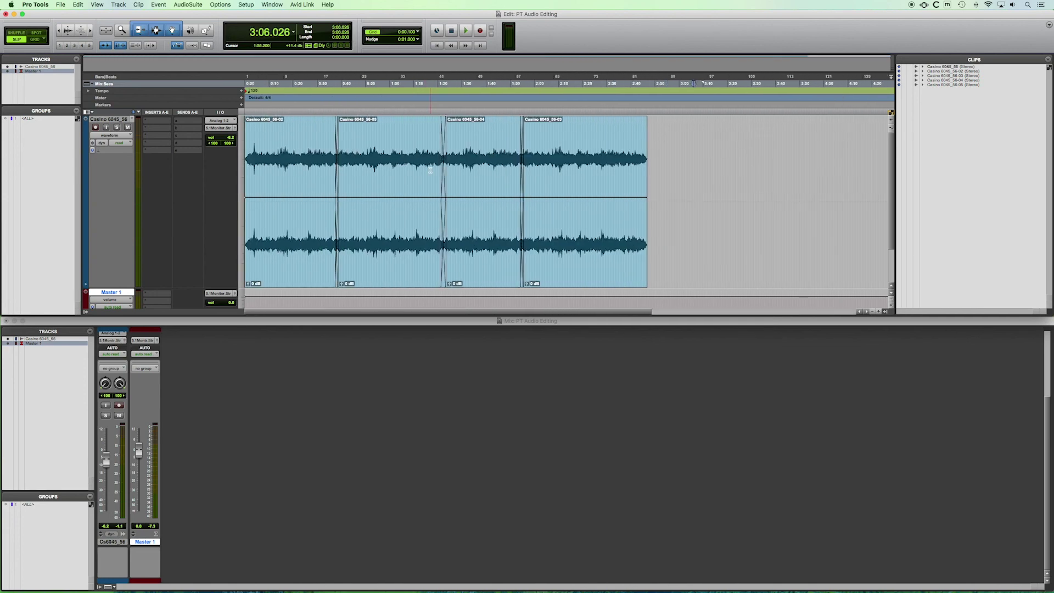